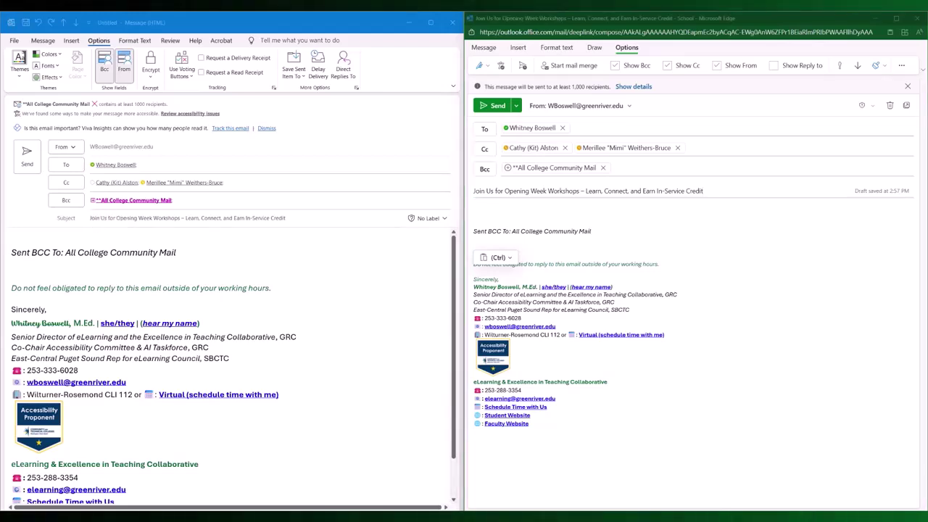
Paste the copied workshop invitation above the "Sent BCC To" line in both the desktop draft and the web draft.
left_click(16, 242)
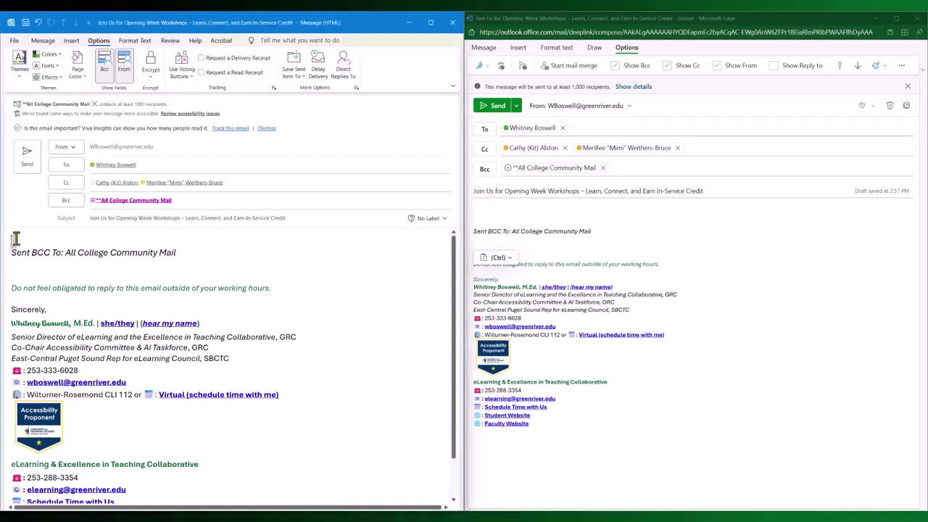
key("ctrl+v")
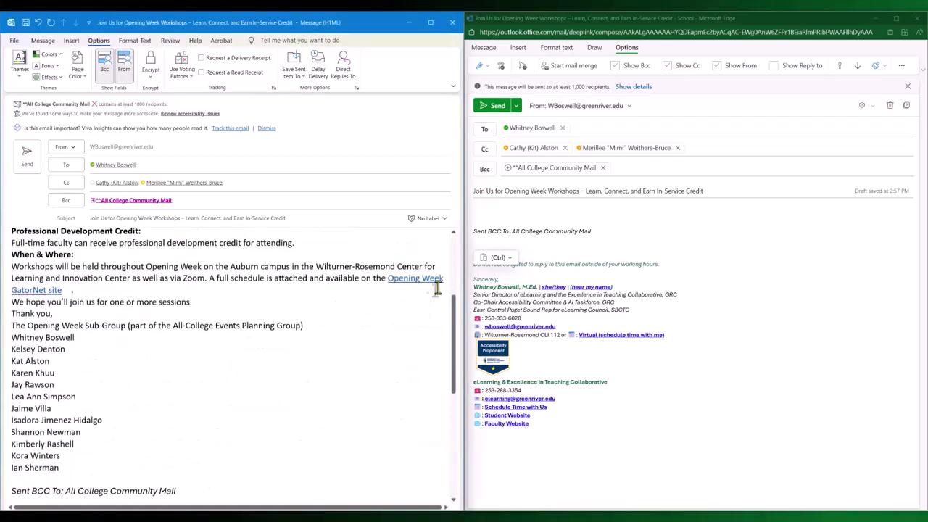
left_click(517, 210)
key("ctrl+v")
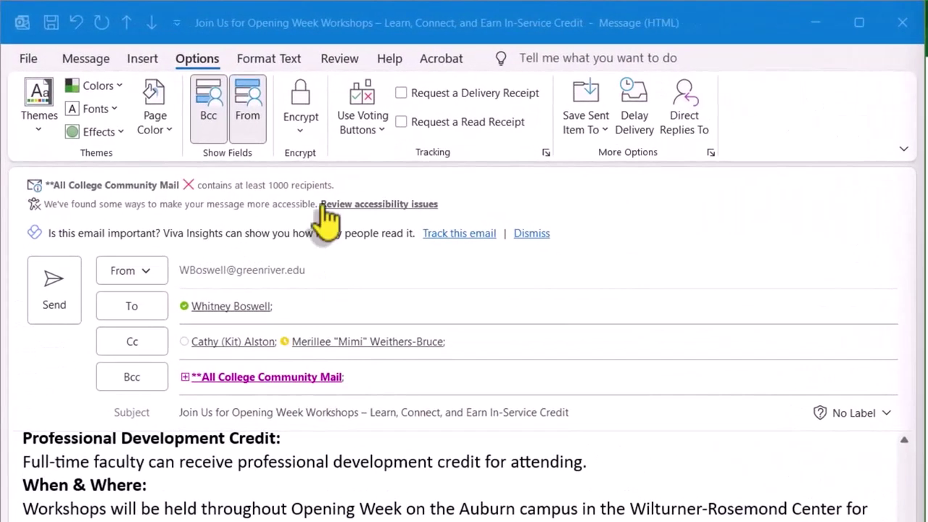
Run the accessibility check on the desktop draft and on the web draft.
left_click(340, 61)
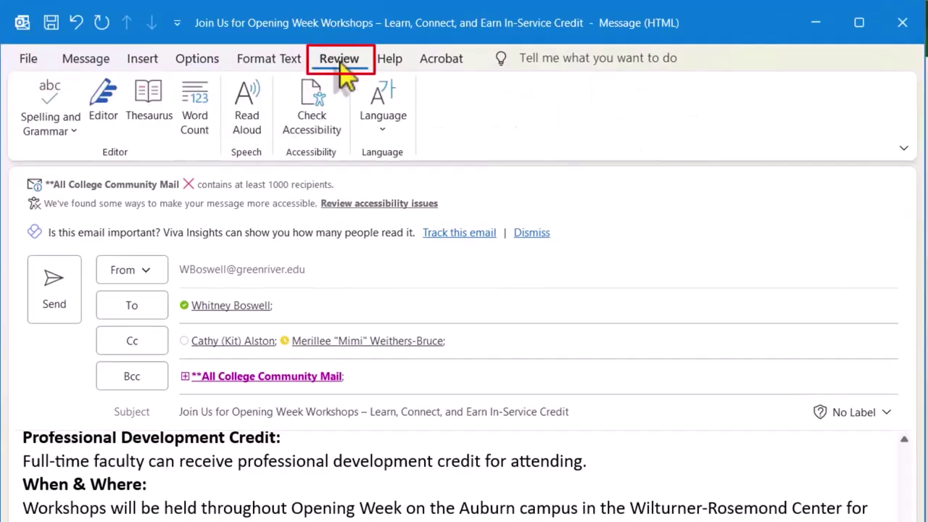
left_click(310, 109)
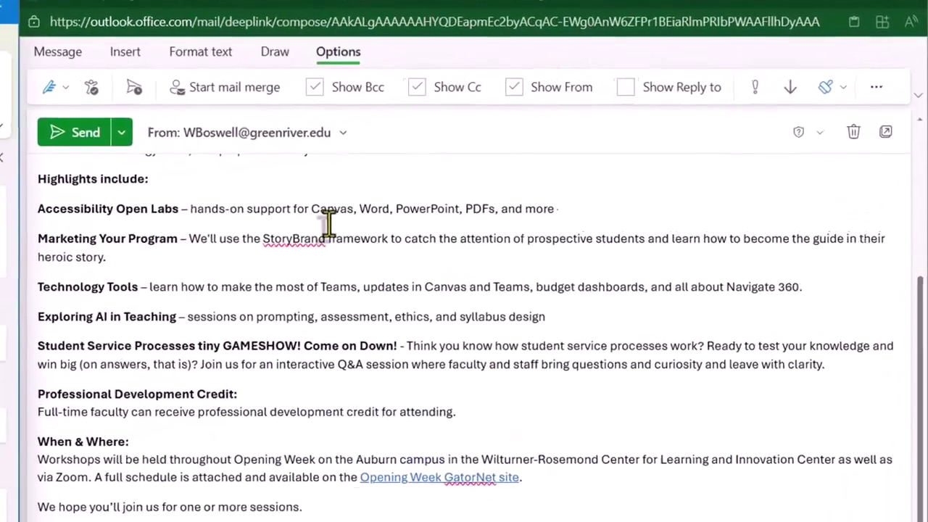
left_click(483, 48)
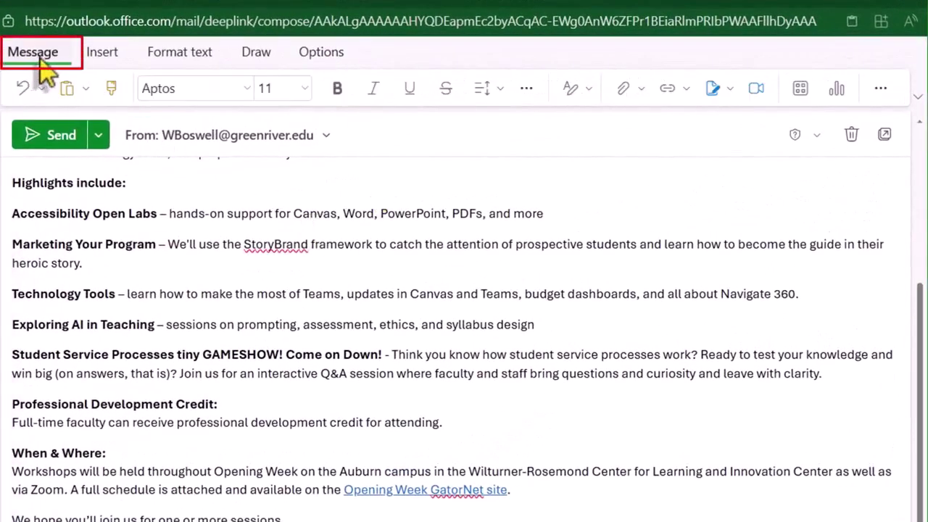
left_click(894, 101)
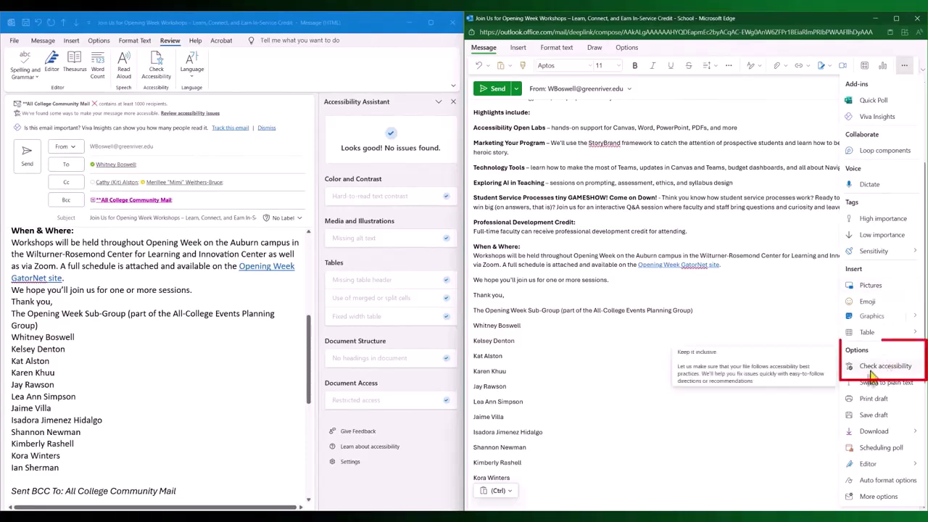
left_click(887, 367)
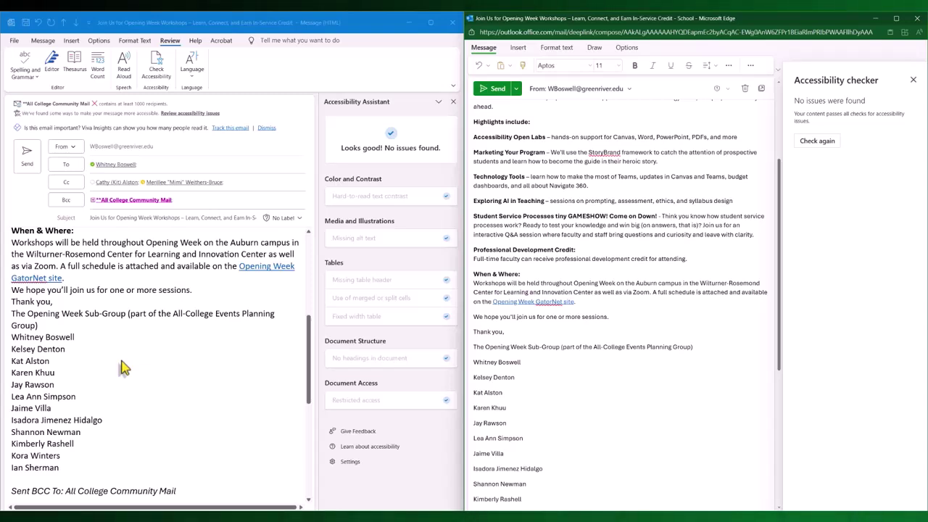
Close the desktop draft's accessibility results and apply the top-level Heading style to the "Hello colleagues," line.
left_click(93, 305)
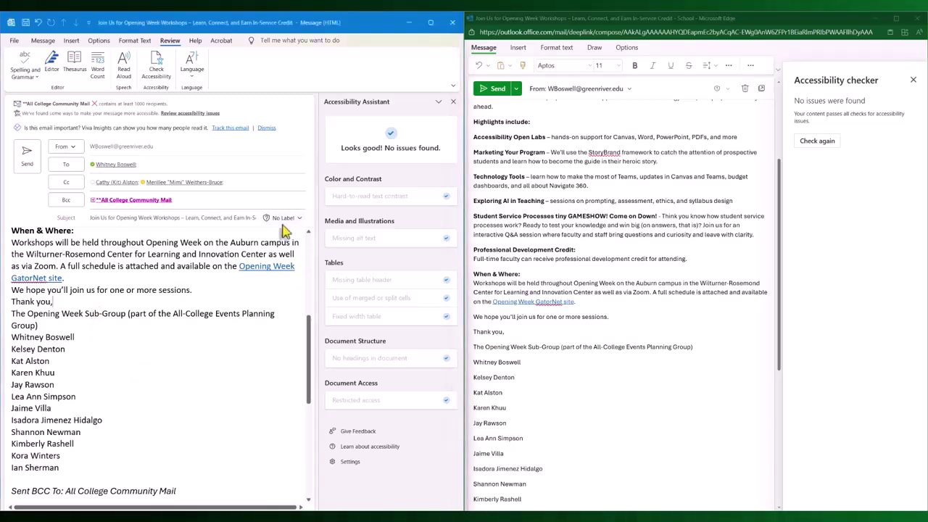
left_click(452, 102)
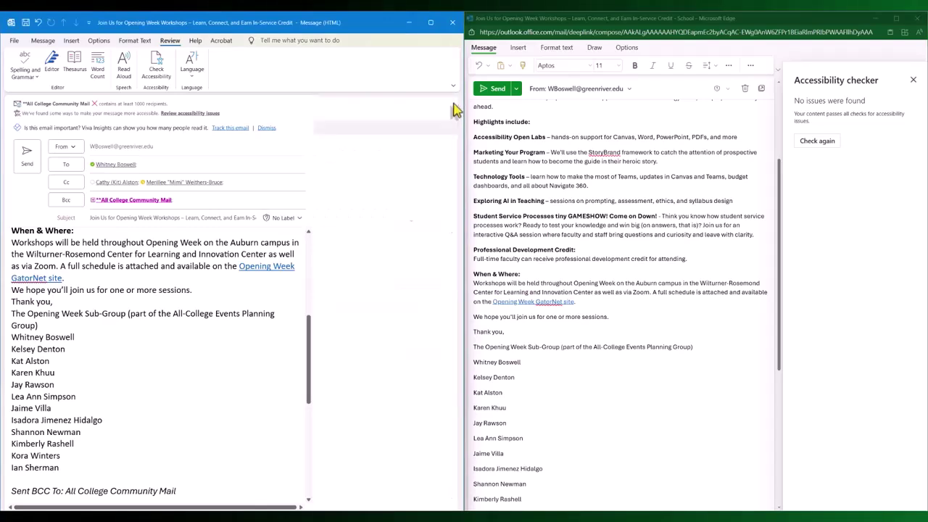
scroll(159, 328, "up", 5)
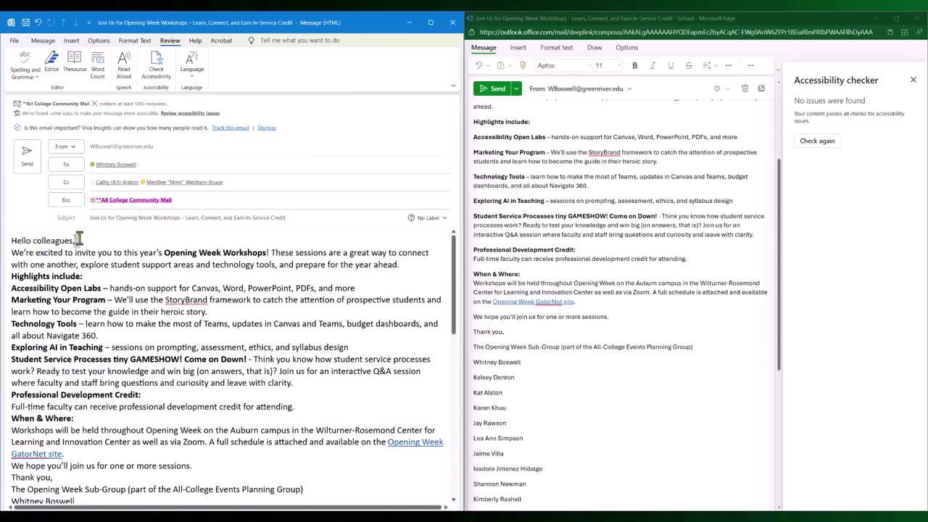
left_click(43, 40)
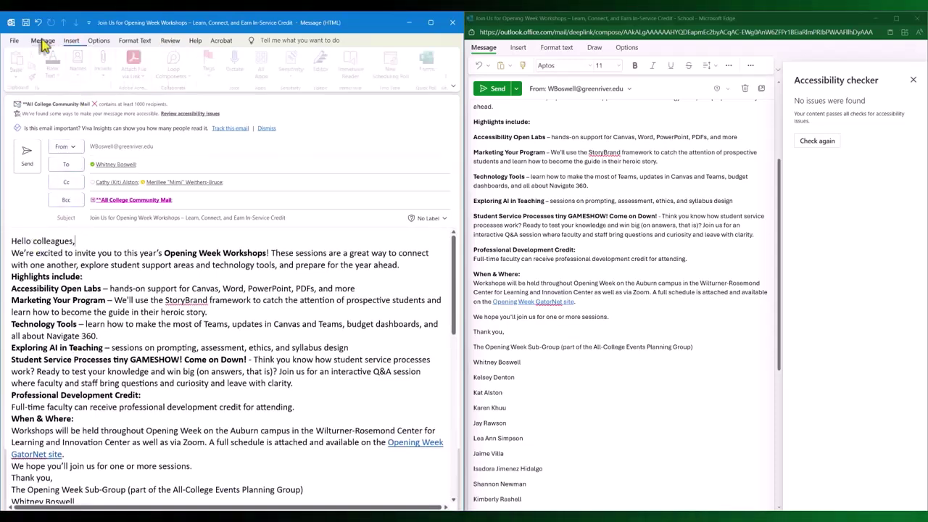
left_click(134, 41)
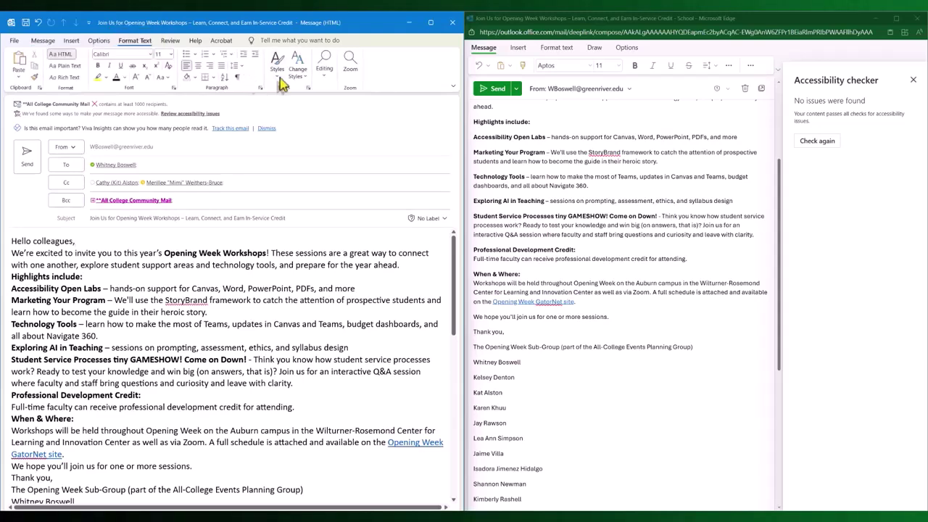
left_click(277, 64)
left_click(295, 227)
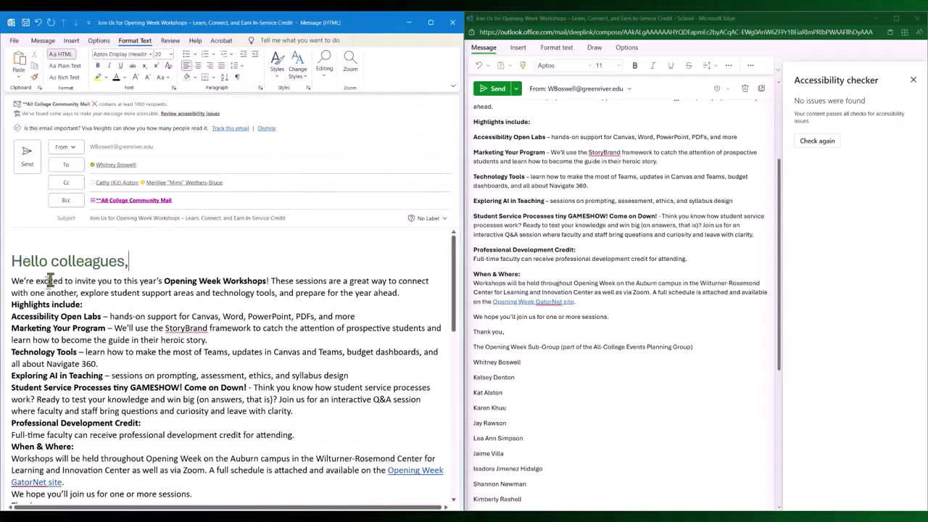
Apply the Heading 2 style to the "Highlights include:" line in the desktop draft.
left_click(13, 281)
scroll(68, 286, "down", 1)
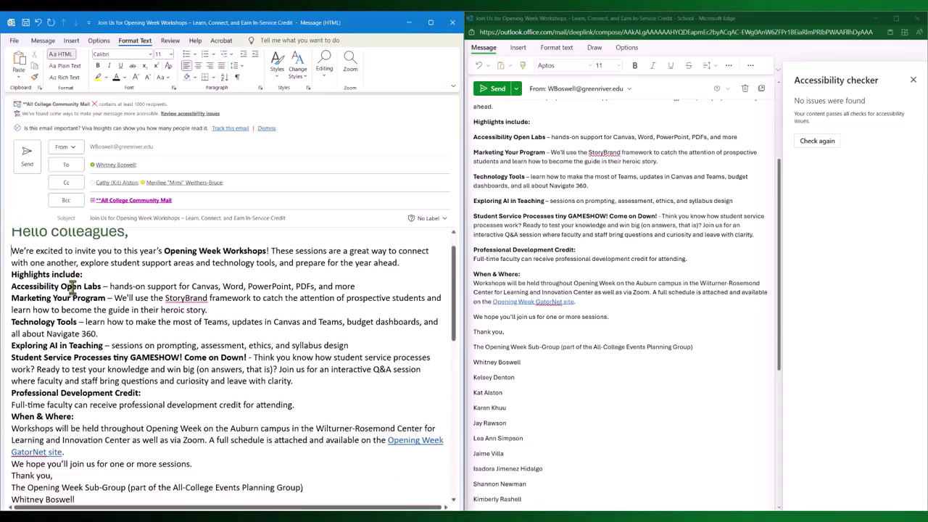
scroll(73, 288, "up", 1)
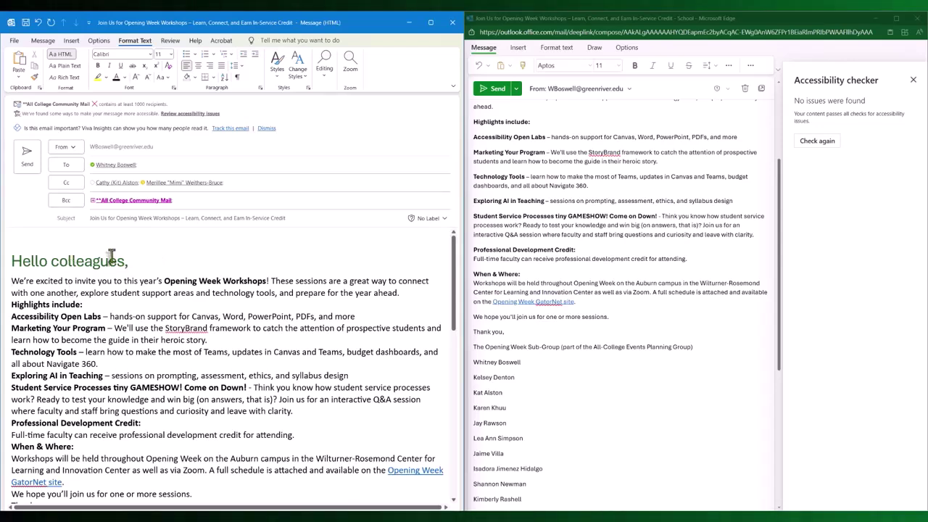
left_click(81, 307)
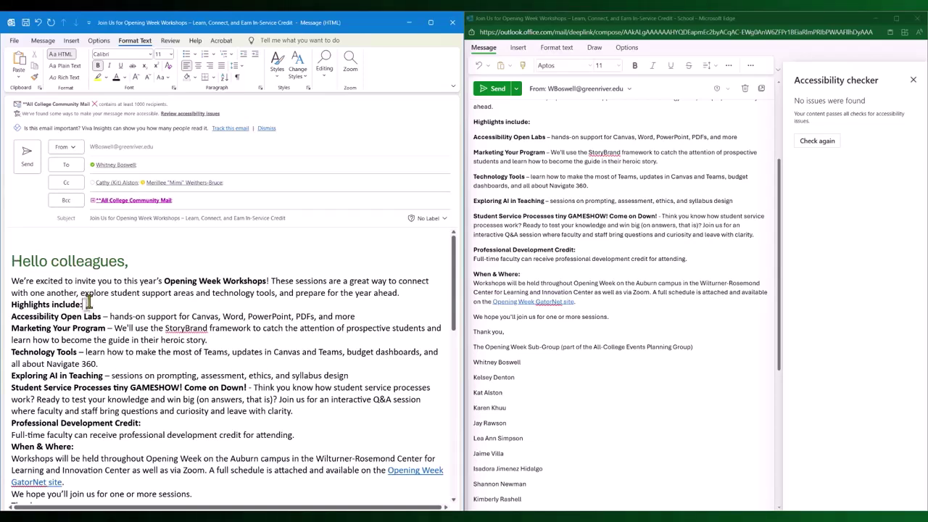
left_click(276, 73)
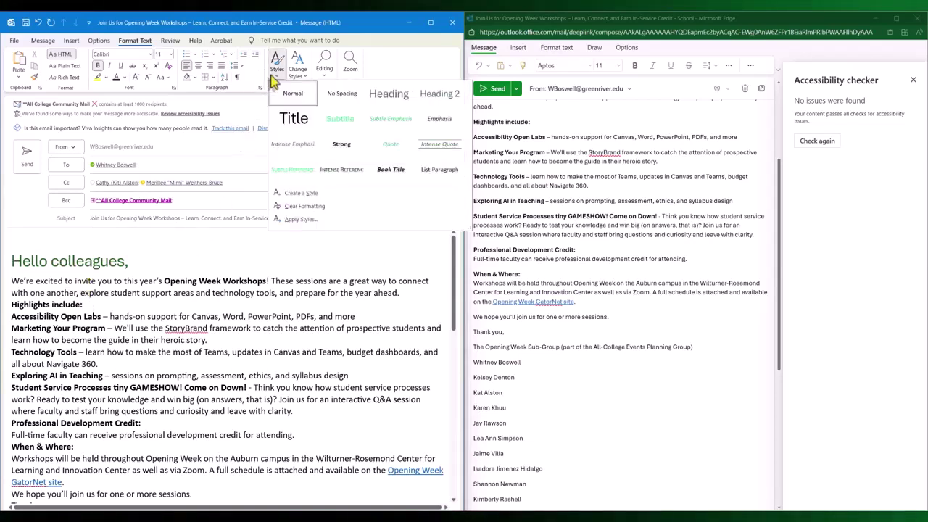
left_click(435, 96)
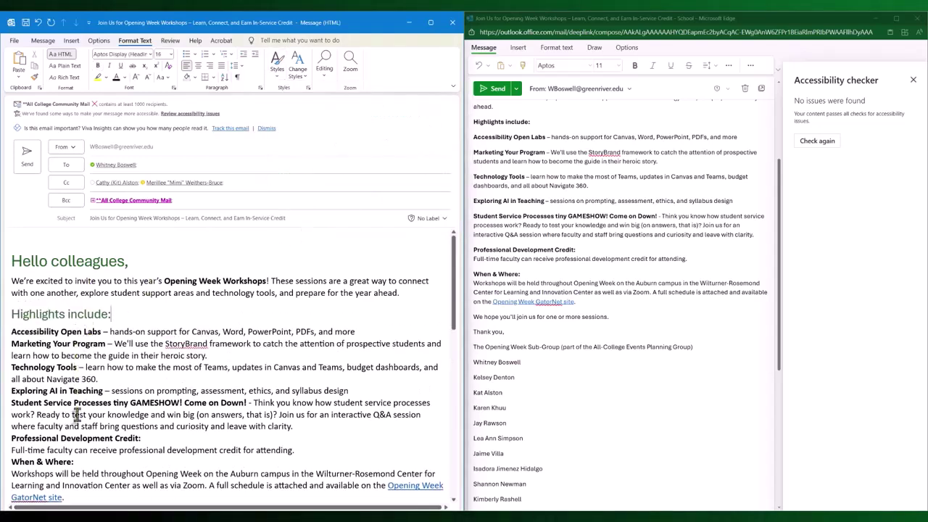
Apply the Heading 2 style to the "When & Where:" line in the desktop draft.
left_click(74, 462)
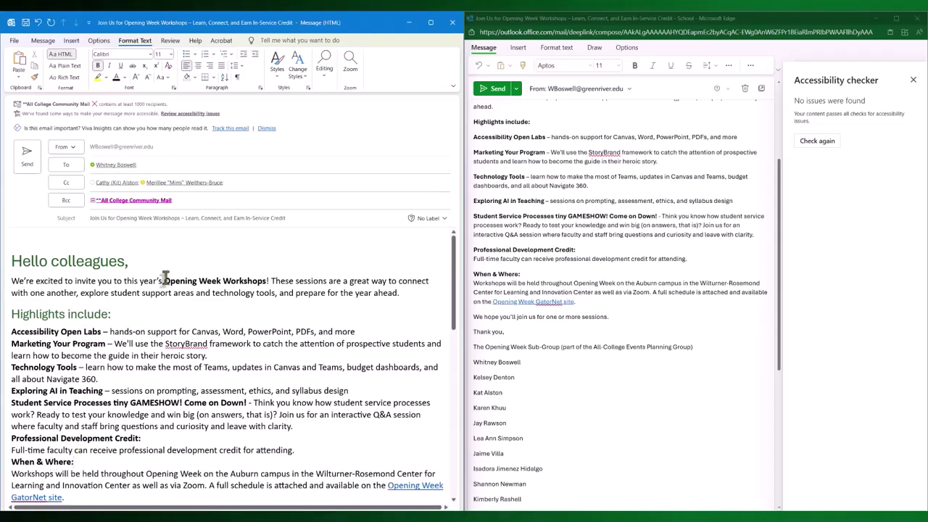
left_click(276, 64)
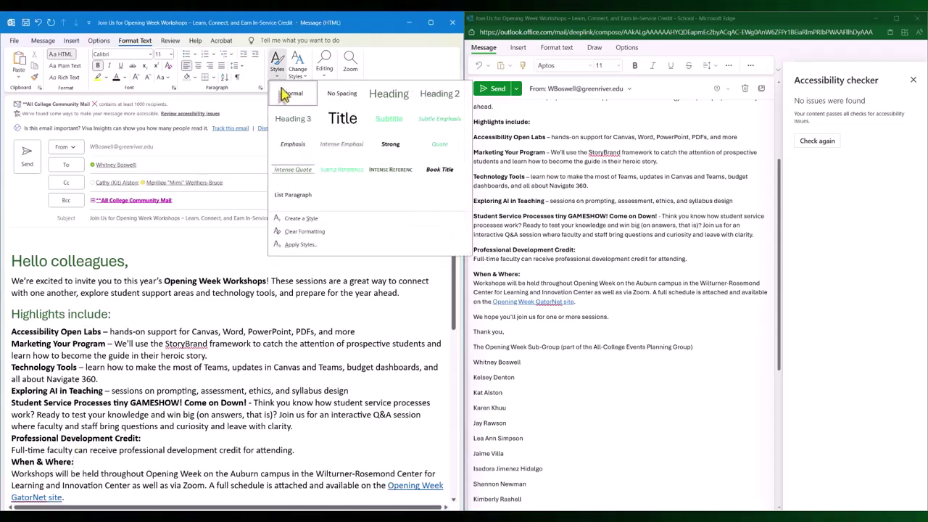
left_click(438, 106)
Split the workshop location text from the "When & Where:" heading into its own paragraph and give it the Normal style.
scroll(160, 381, "down", 3)
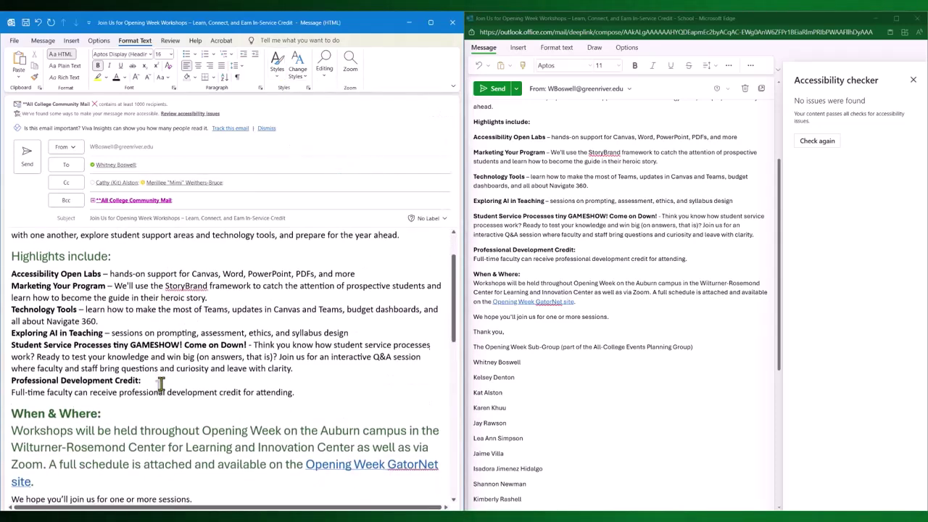
scroll(162, 384, "down", 1)
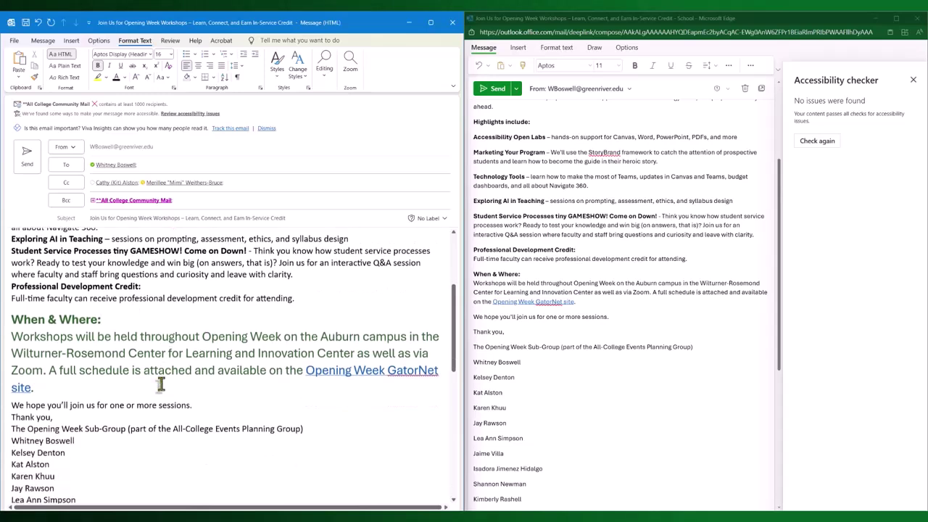
left_click(12, 335)
key("BackSpace")
key("Return")
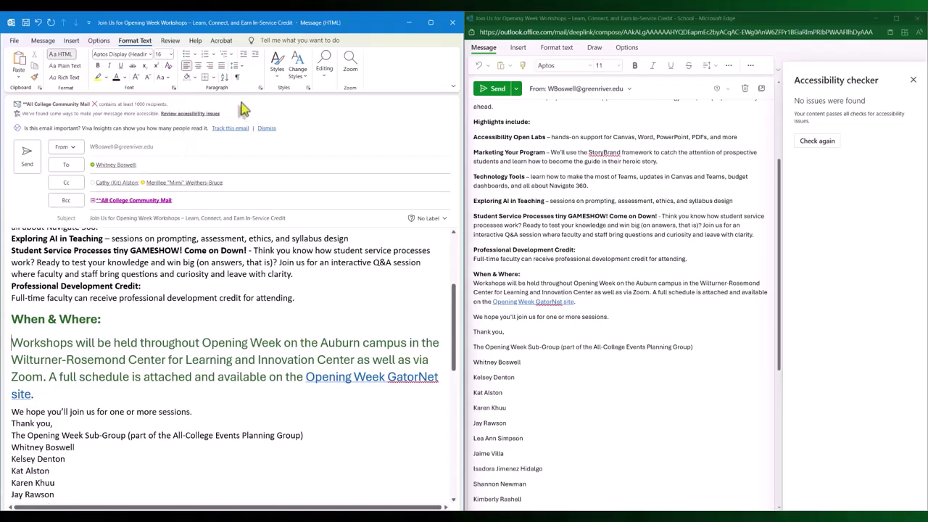
left_click(277, 69)
left_click(290, 95)
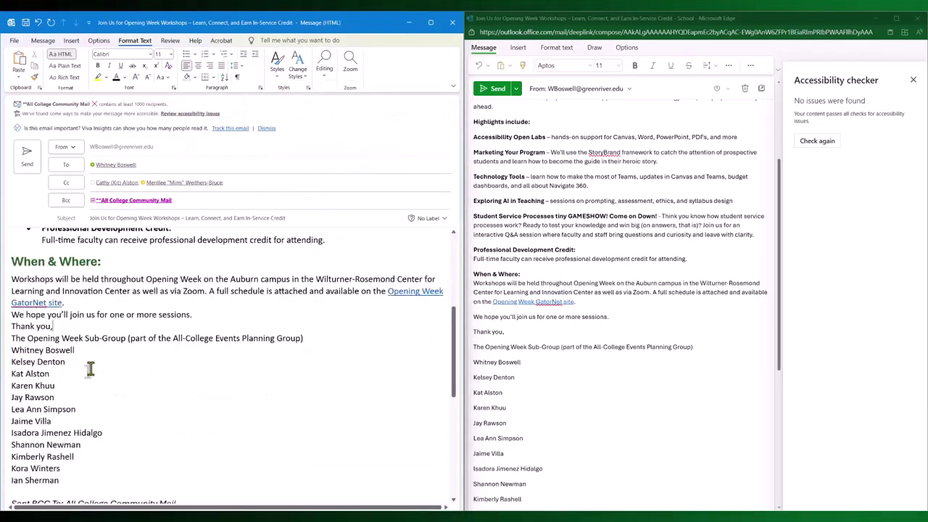
Turn the sub-group member names below the sign-off into a bulleted list.
left_click_drag(73, 481, 13, 349)
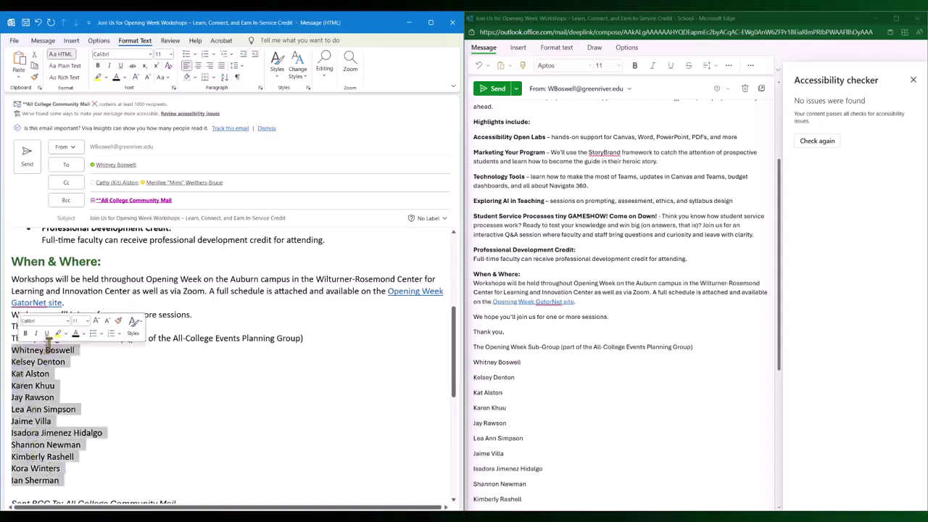
left_click(94, 334)
left_click(95, 388)
Increase the spacing after the workshop location paragraph and the "We hope you'll join us" paragraph by two increments.
scroll(115, 387, "up", 1)
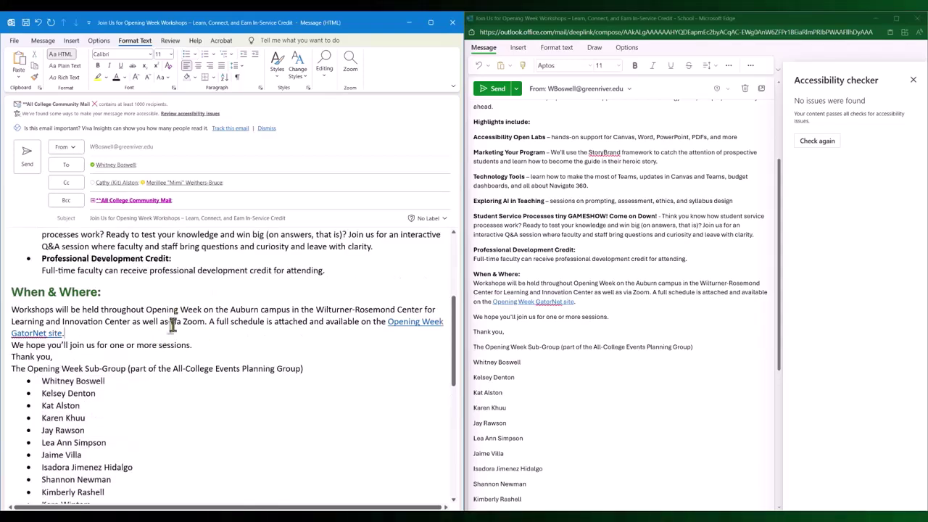
left_click(70, 335)
left_click(88, 287)
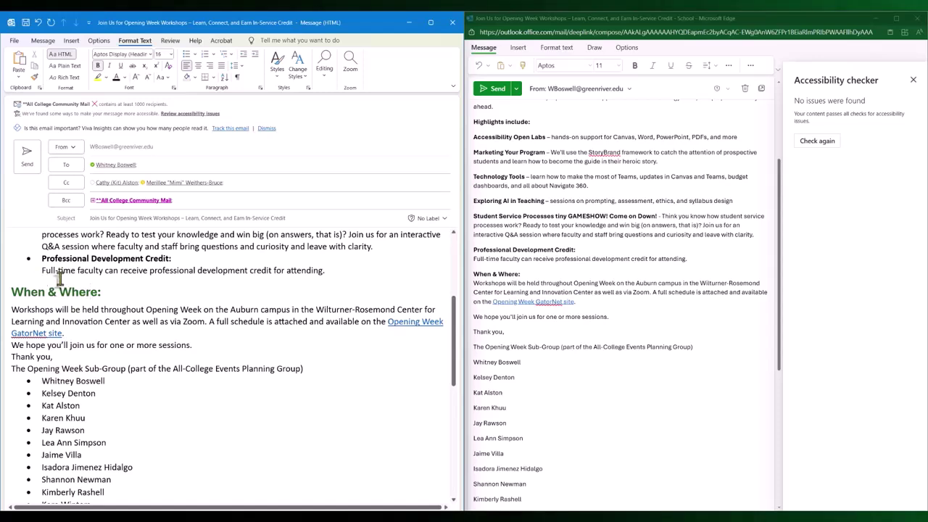
left_click(85, 330)
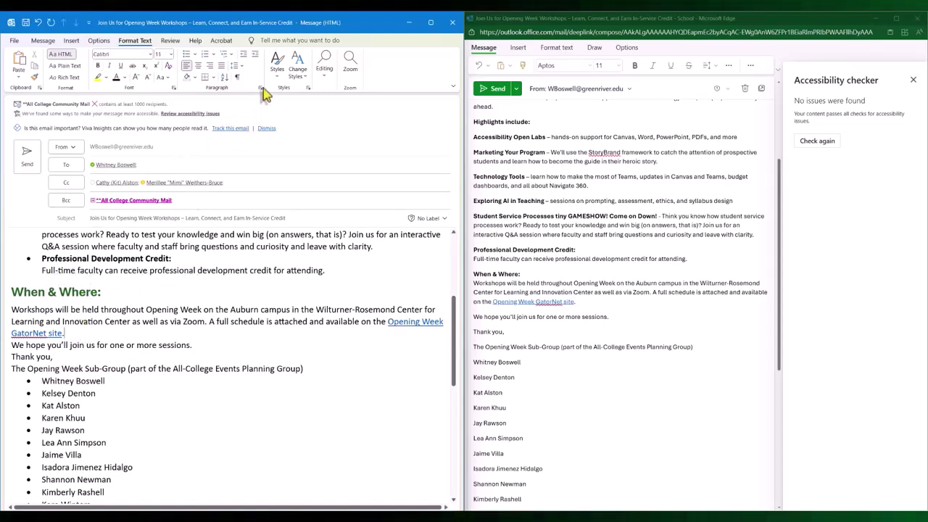
left_click_drag(205, 343, 6, 311)
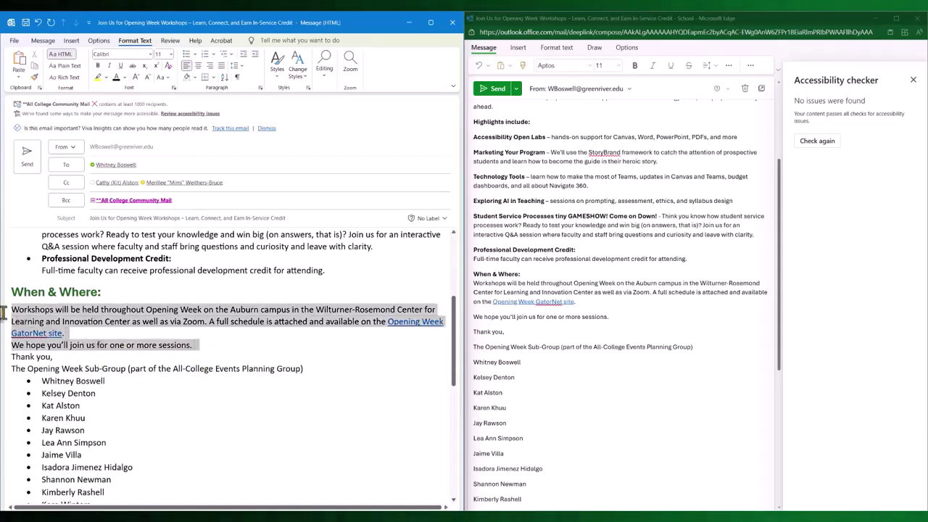
left_click(260, 87)
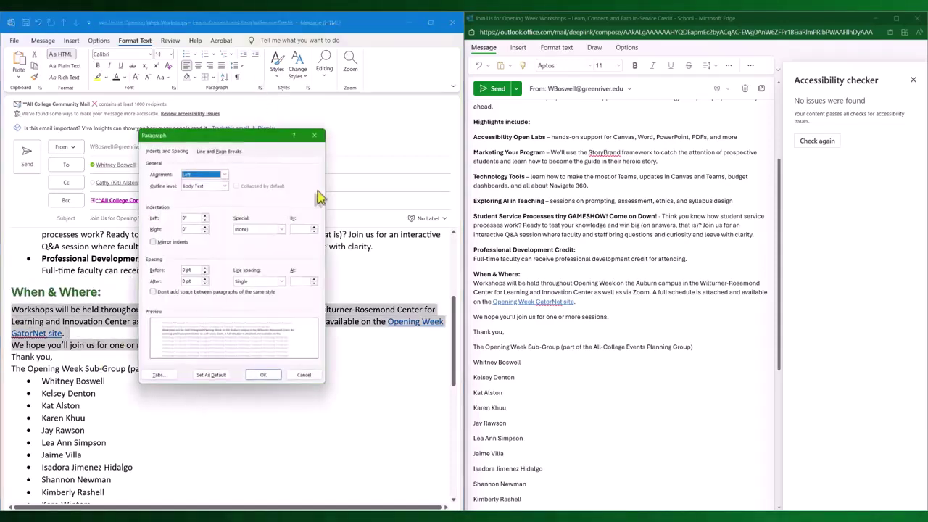
left_click(205, 278)
left_click(205, 279)
left_click(264, 375)
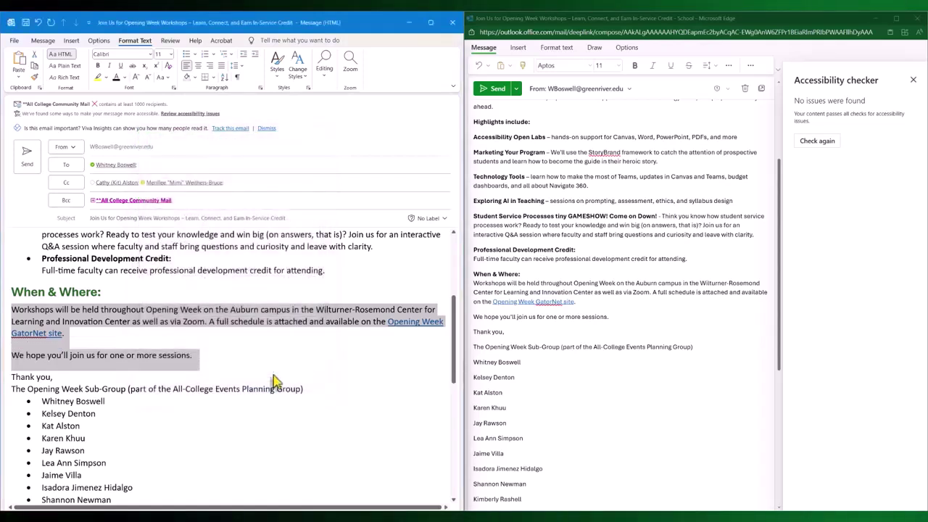
left_click(211, 362)
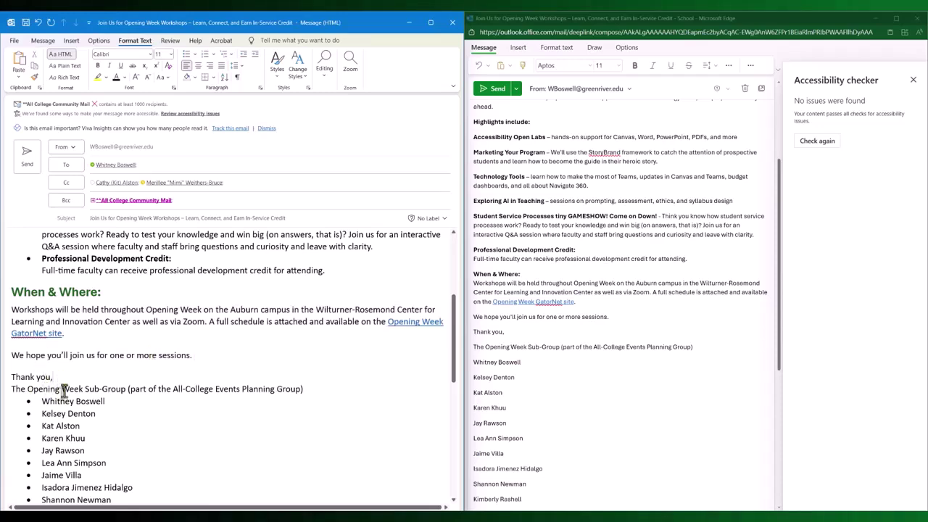
scroll(87, 389, "down", 5)
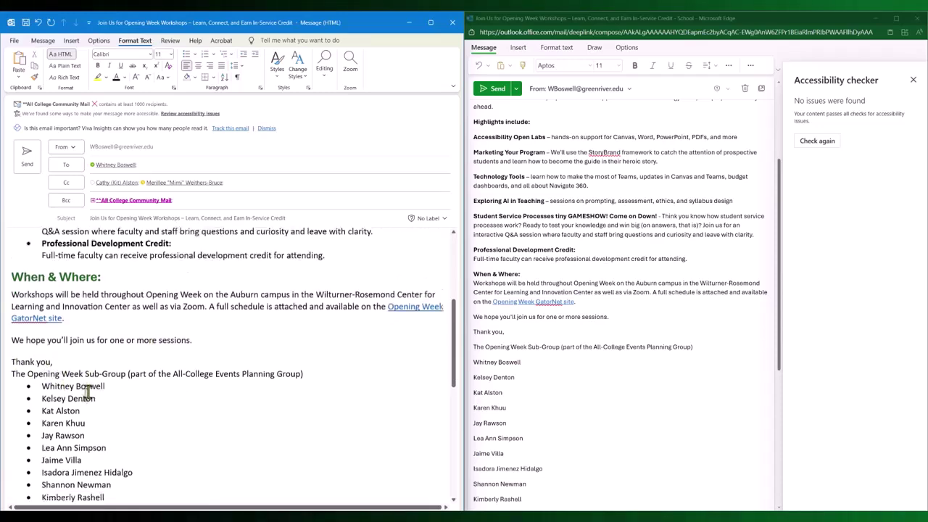
scroll(87, 392, "up", 12)
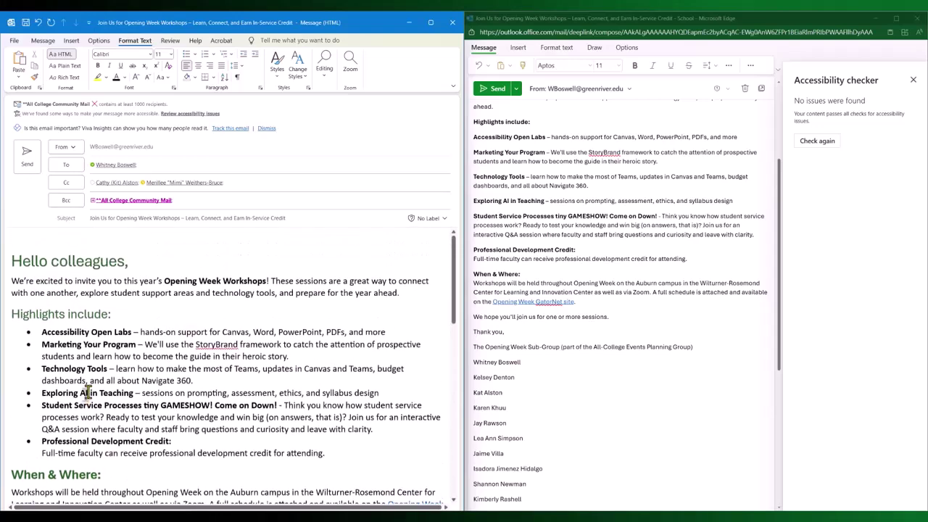
Run the accessibility check on the desktop draft, review its results and close the Accessibility Assistant.
left_click(171, 42)
left_click(156, 66)
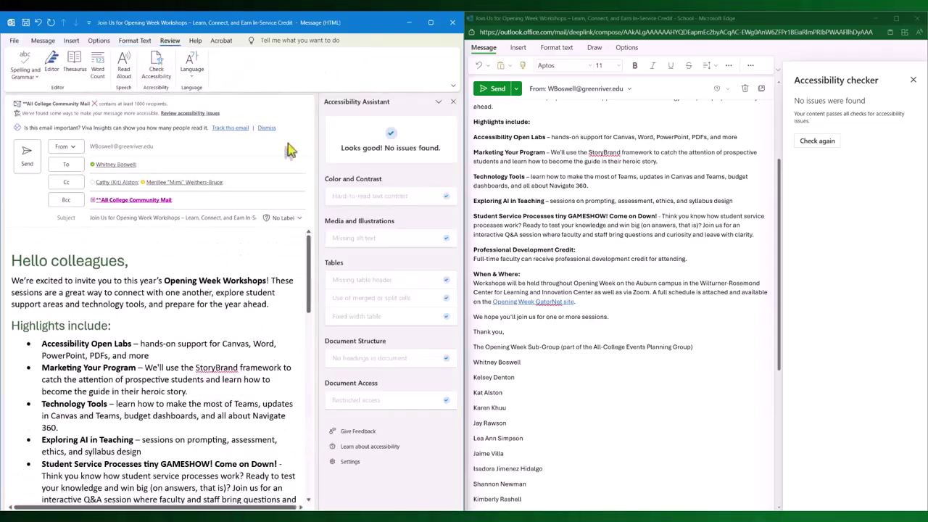
left_click(454, 104)
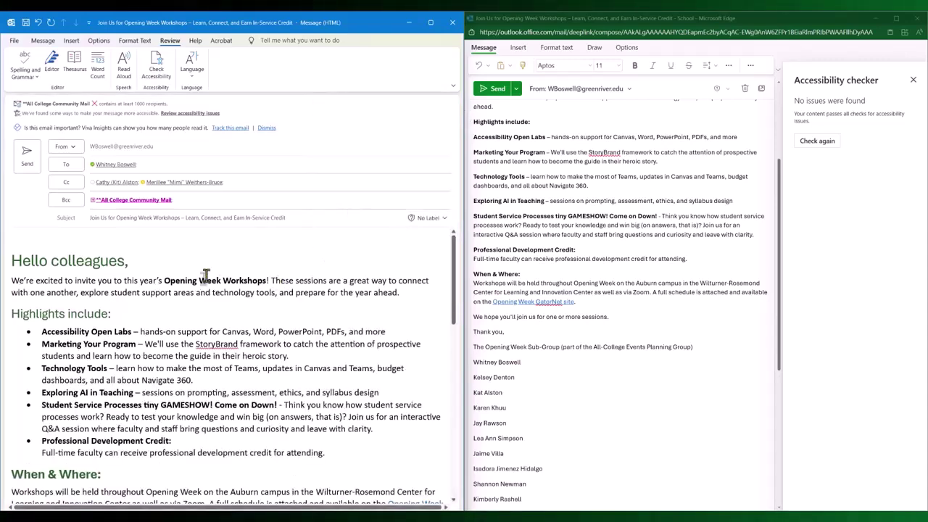
Close the web draft's accessibility checker and apply the Heading 1 style to its "Hello colleagues," line.
left_click(563, 246)
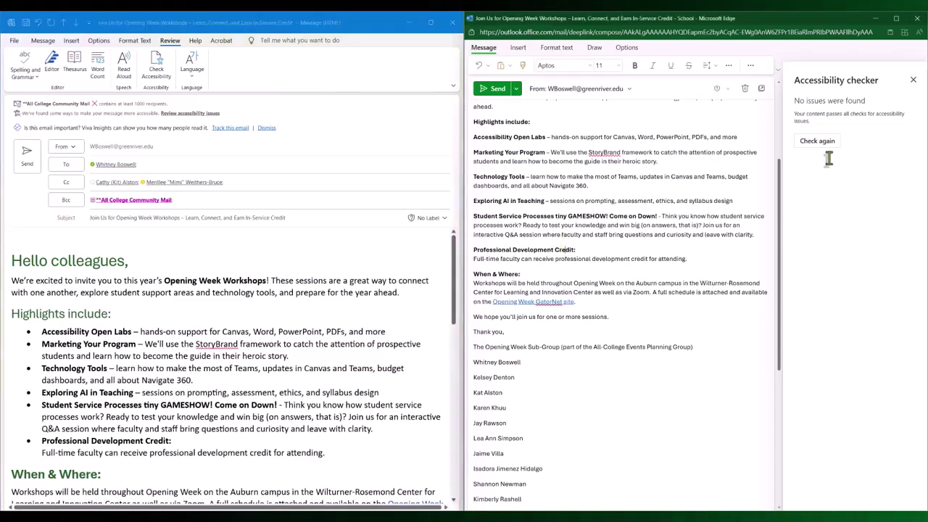
left_click(912, 80)
scroll(580, 218, "up", 5)
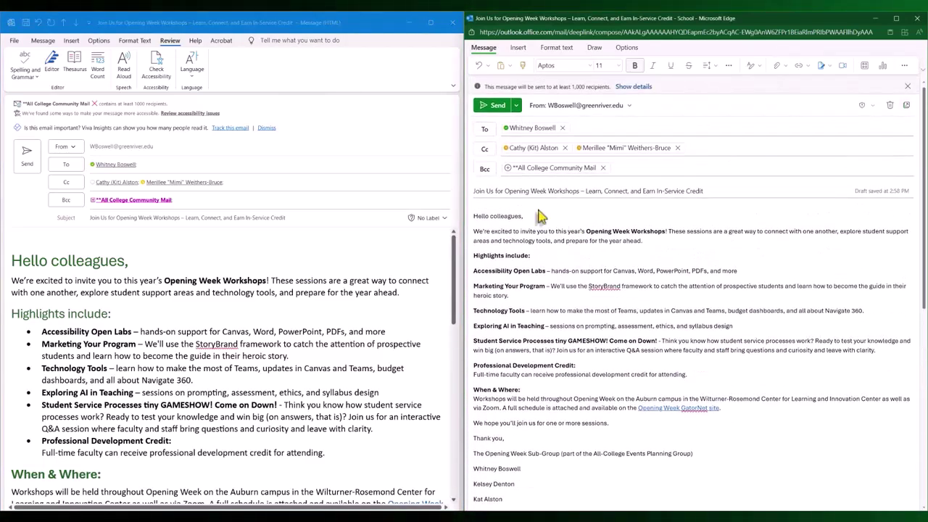
left_click(526, 218)
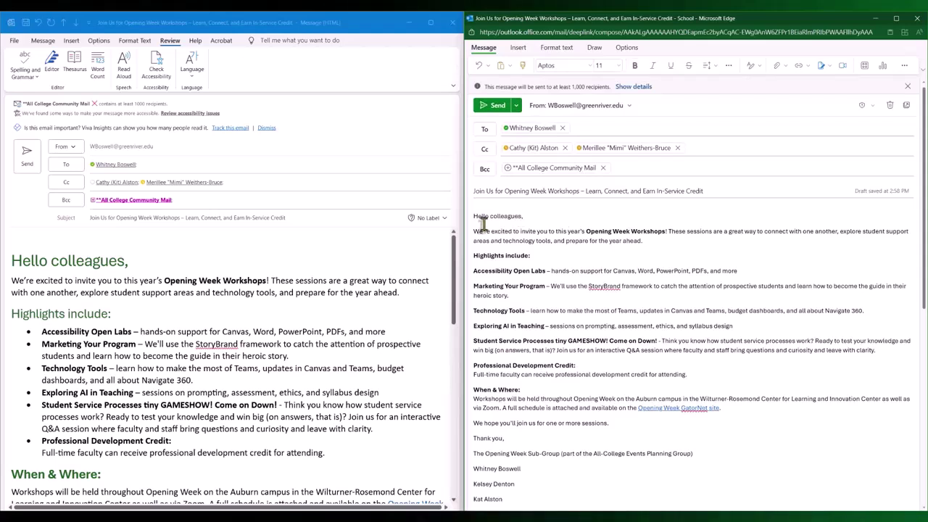
left_click(569, 49)
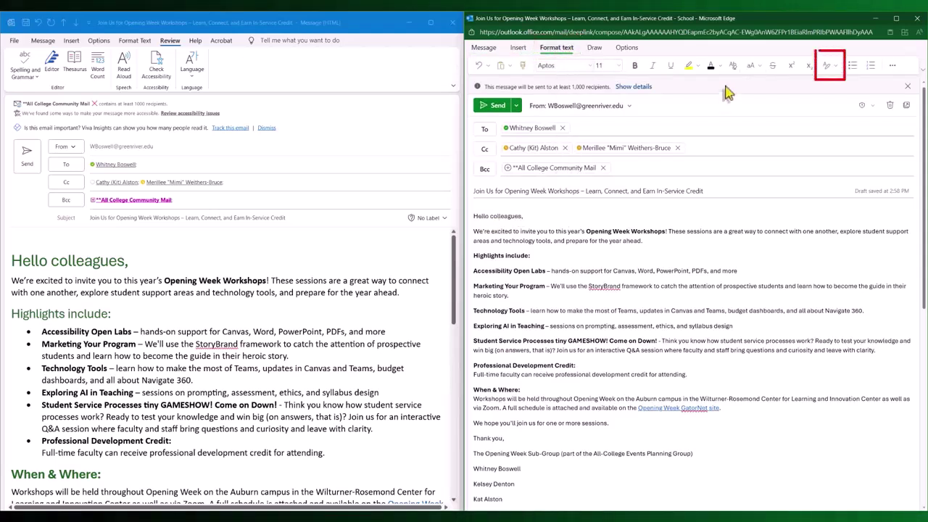
left_click(833, 67)
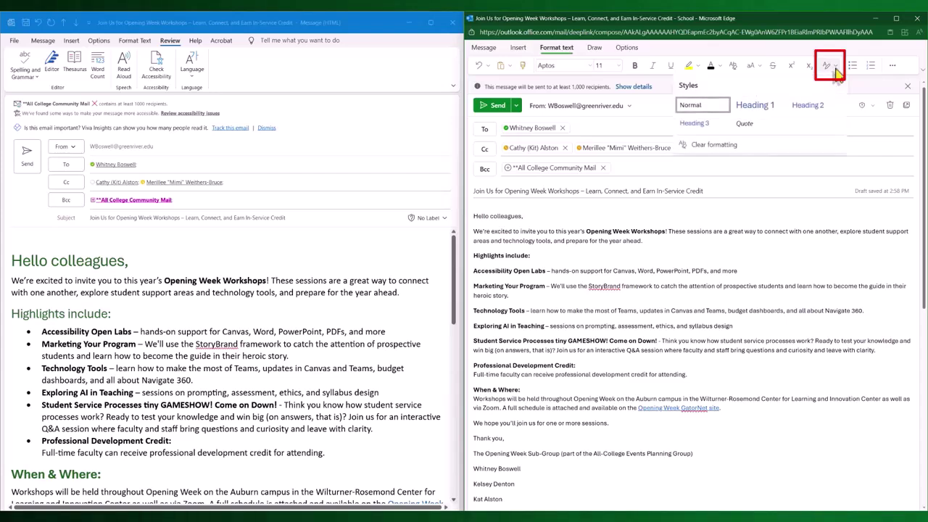
left_click(753, 105)
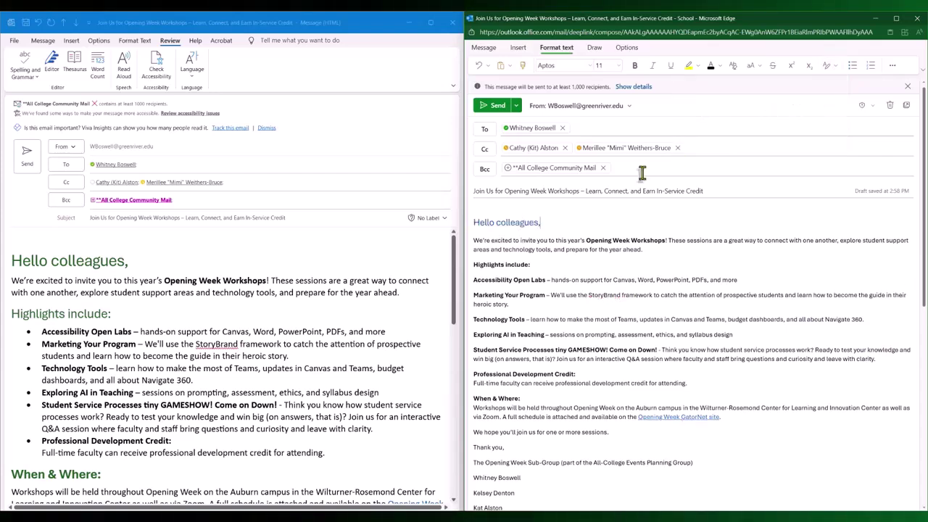
Apply the Heading 2 style to the "Highlights include:" and "Professional Development Credit:" paragraphs in the web draft.
left_click(829, 66)
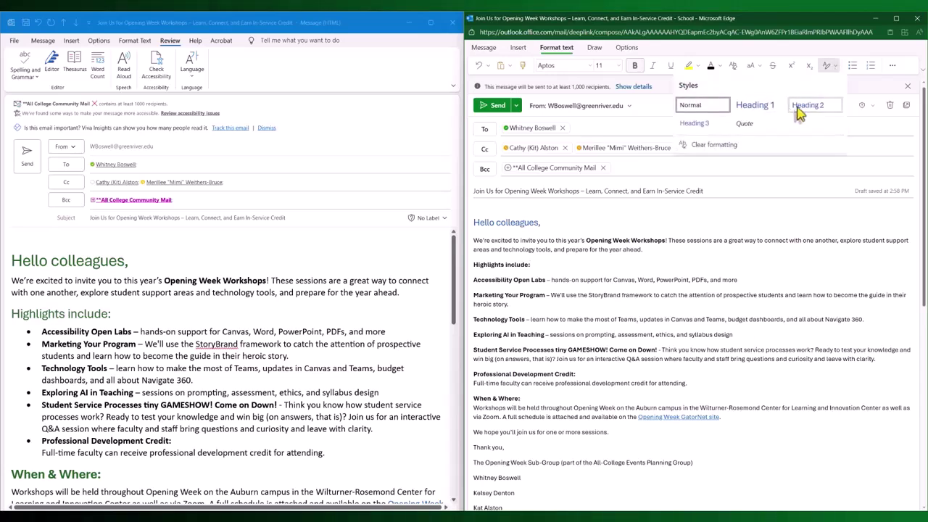
left_click(800, 109)
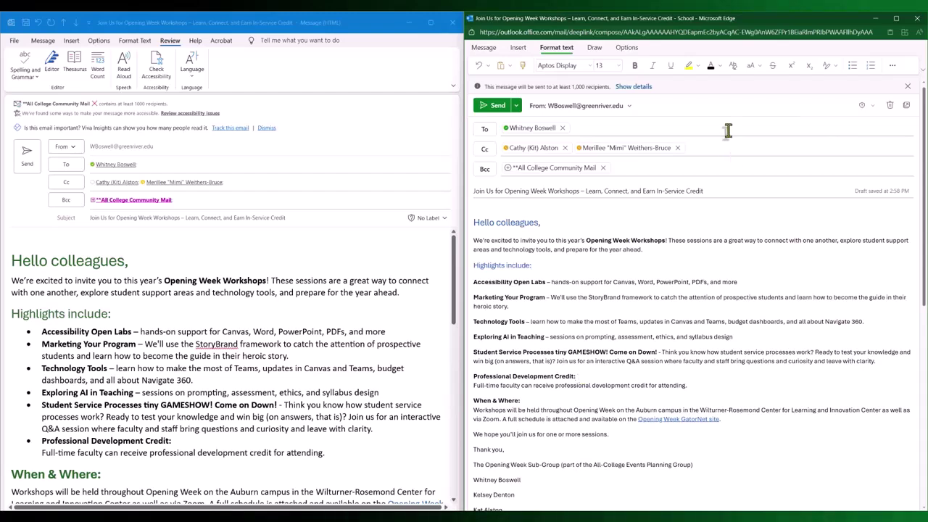
left_click(831, 69)
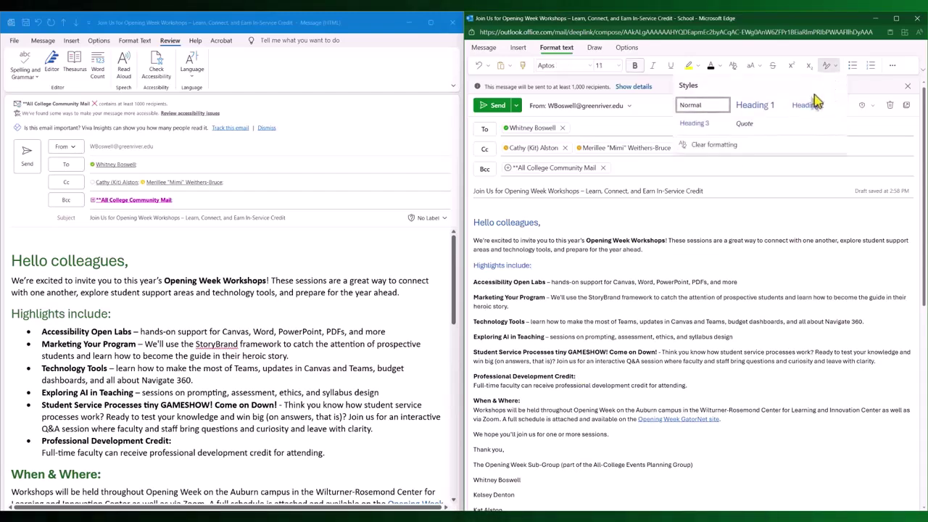
left_click(799, 109)
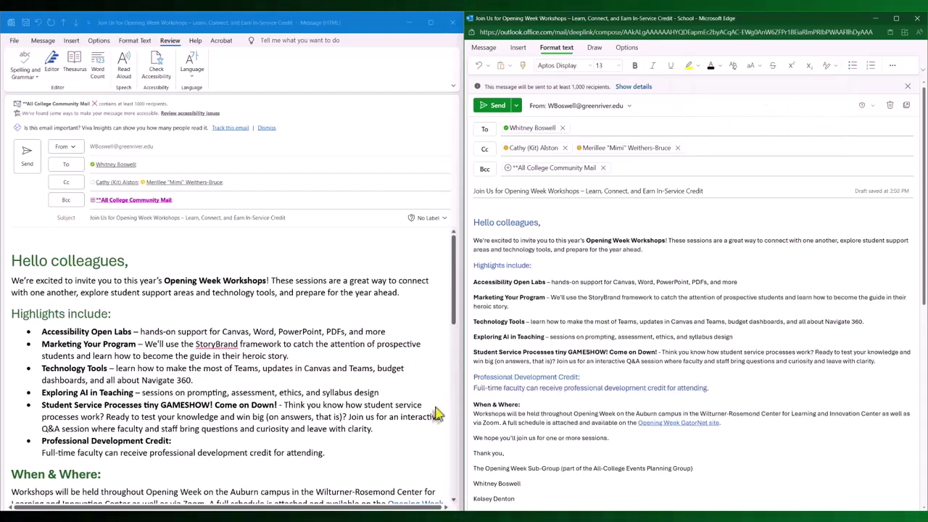
Remove the bullet from the "Professional Development Credit:" paragraph in the desktop draft and apply the Heading 2 style to it.
left_click(45, 446)
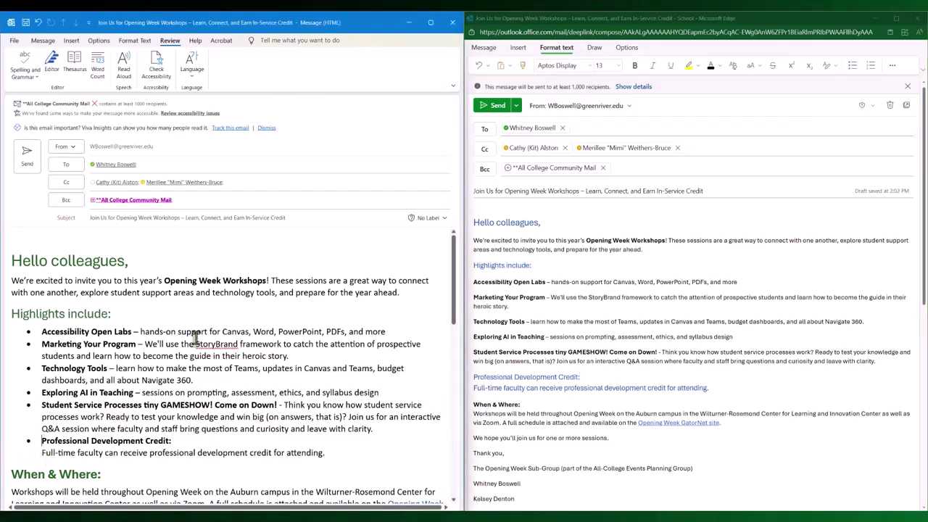
left_click(43, 40)
left_click(140, 40)
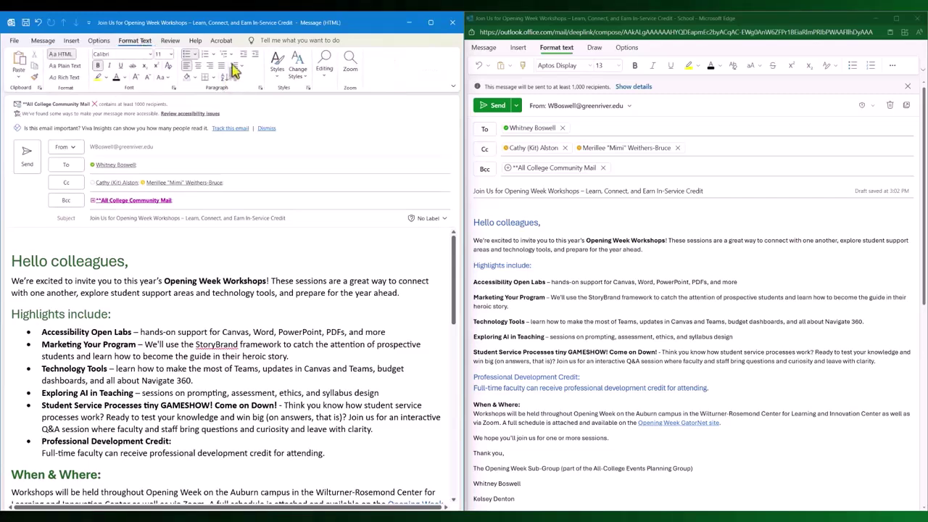
left_click(187, 57)
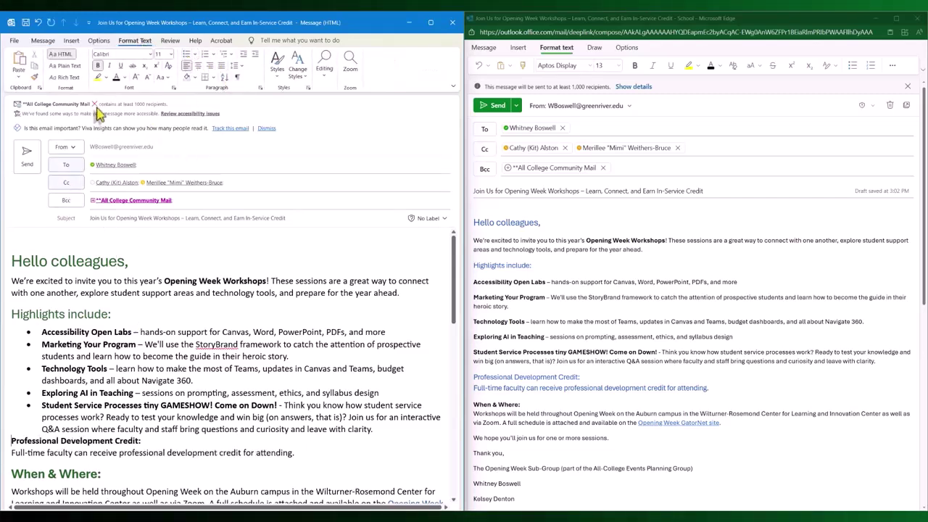
left_click(275, 73)
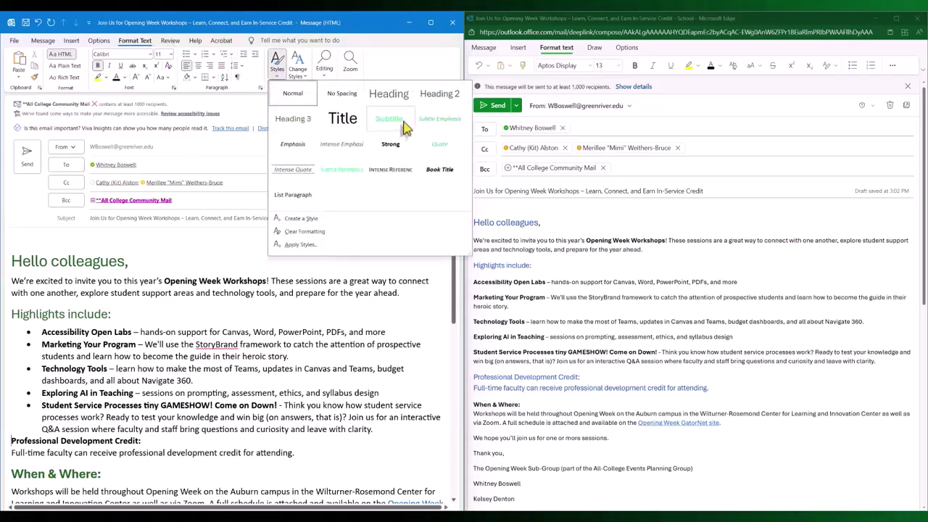
key("Escape")
key("ctrl+alt+2")
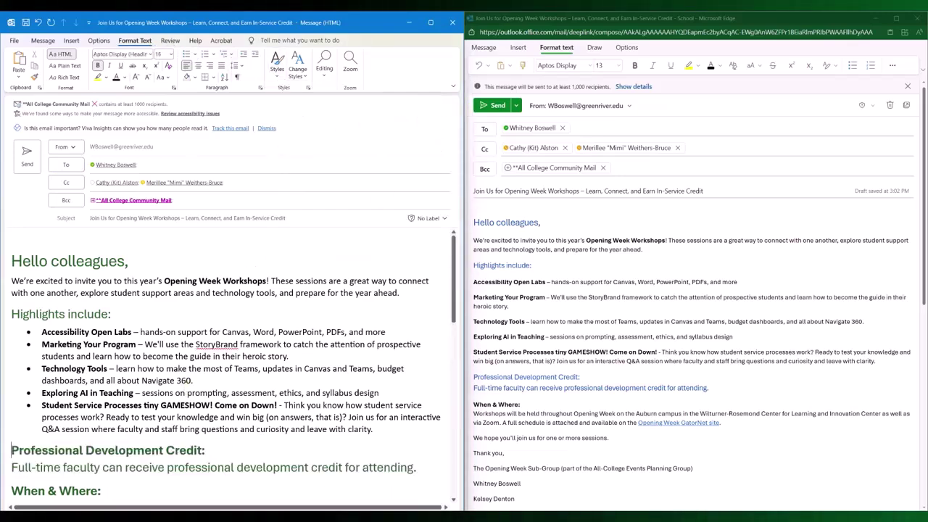
Split the "Full-time faculty can receive" sentence from its heading into its own paragraph in the desktop draft and give it the Normal style.
left_click(12, 474)
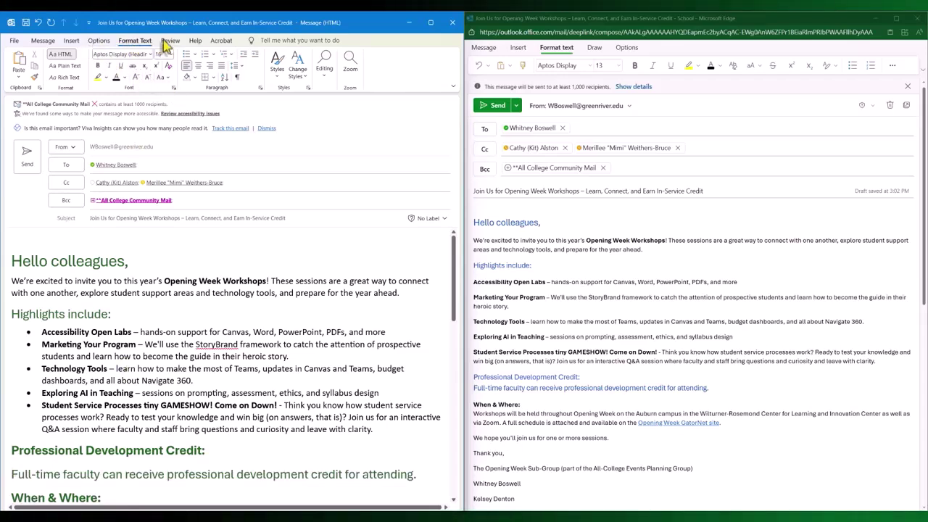
left_click(286, 80)
left_click(315, 99)
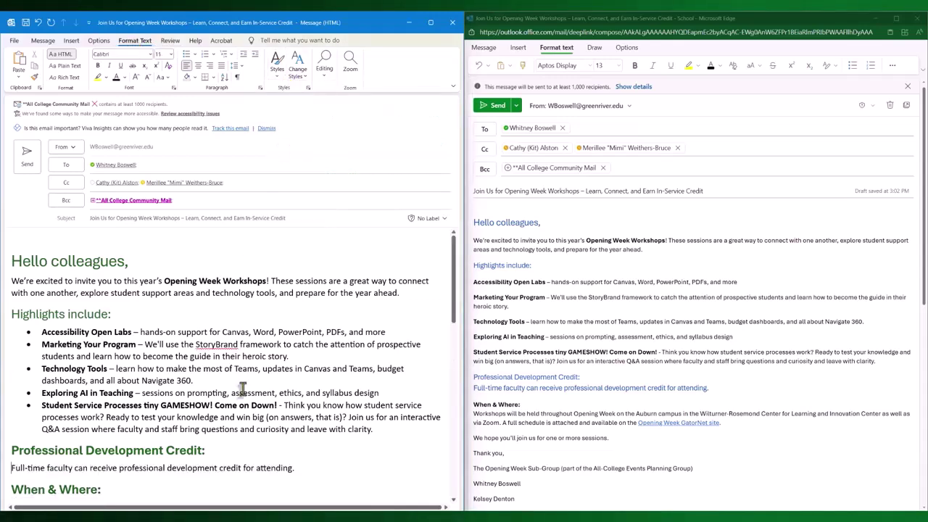
In the web draft, split the full-time faculty sentence from the "Professional Development Credit:" heading and give it the Normal style.
left_click(583, 376)
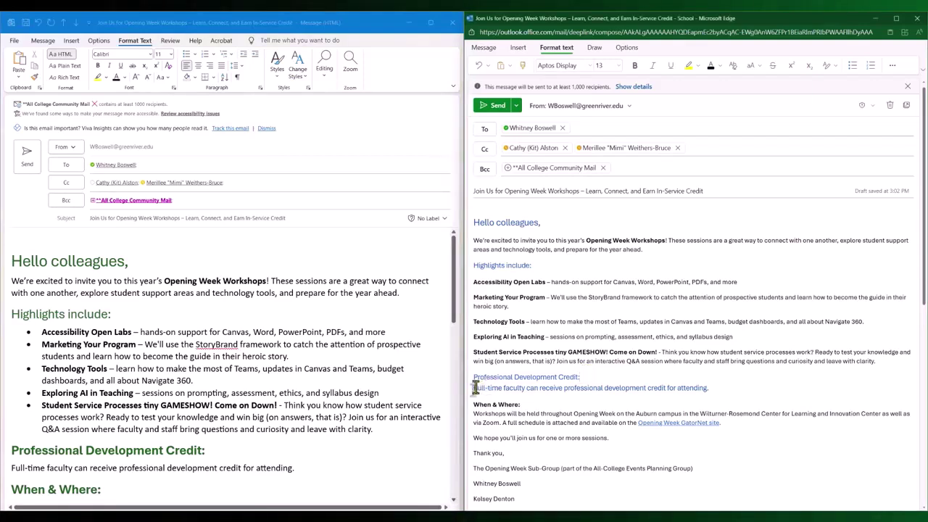
key("Return")
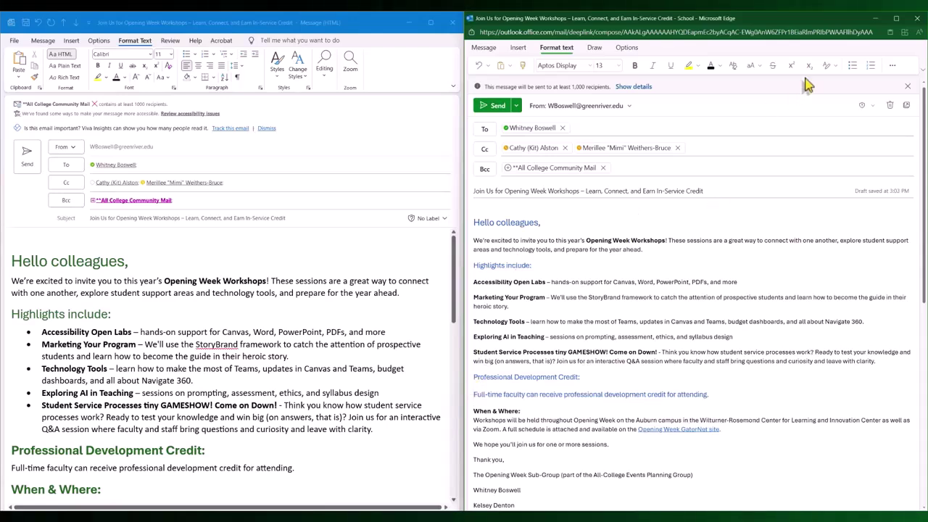
left_click(827, 66)
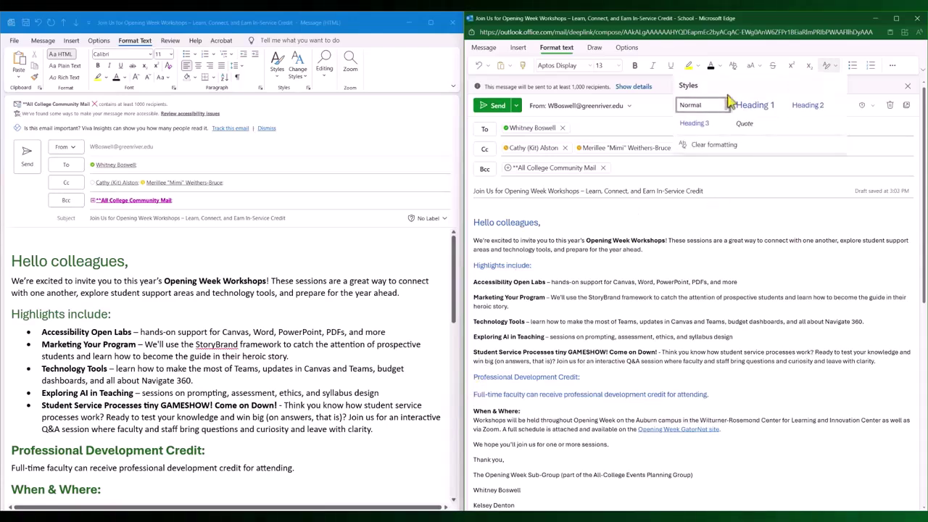
left_click(690, 109)
Split the workshop location text from "When & Where:" into its own paragraph in the web draft and remove its bold formatting.
key("Return")
key("Delete")
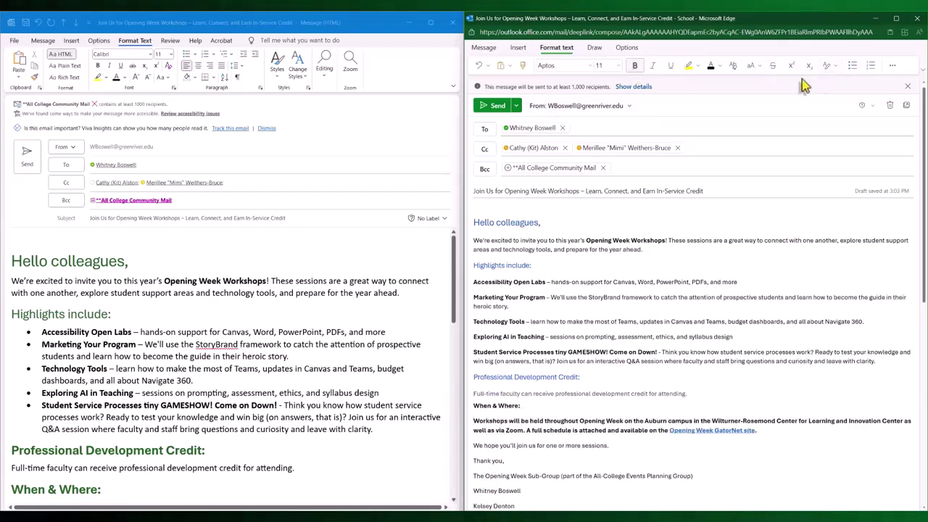
triple_click(630, 421)
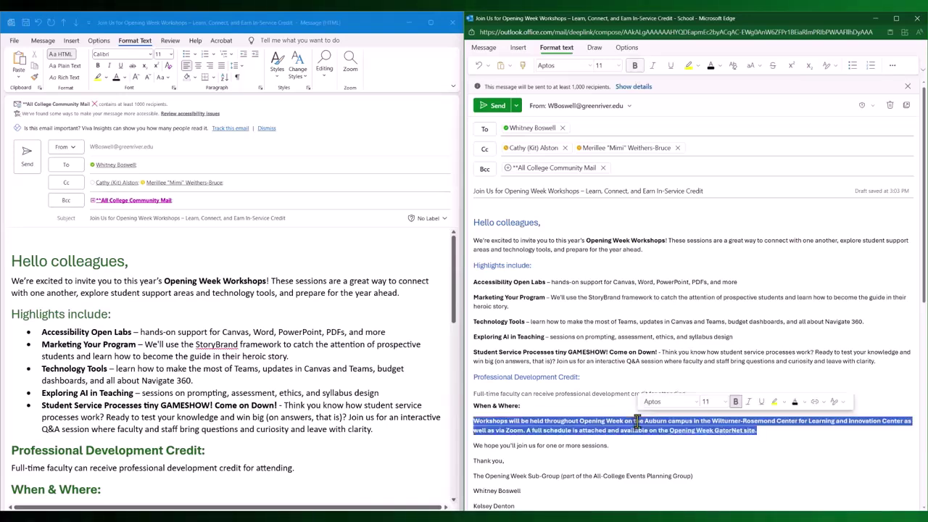
left_click(569, 424)
Apply the Heading 2 style to the web draft's "When & Where:" line and make the full-time faculty sentence above it black.
left_click(555, 410)
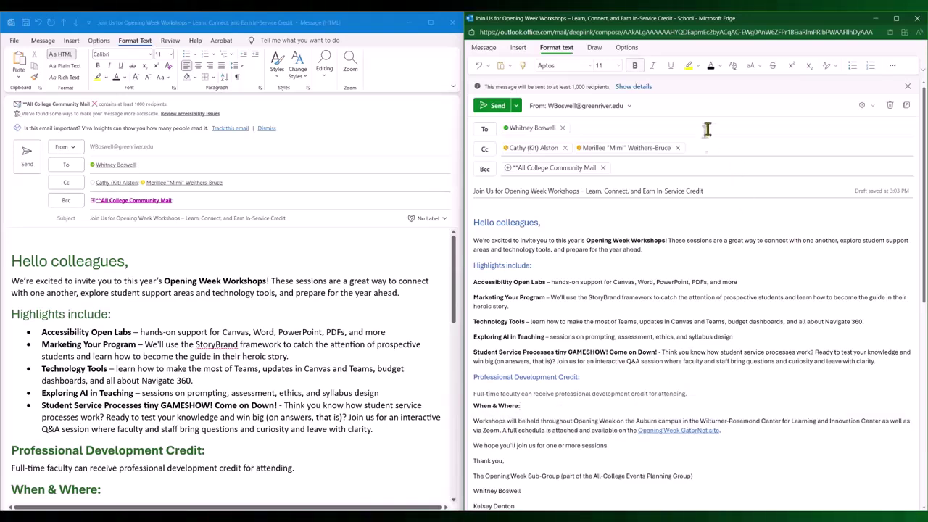
left_click(828, 71)
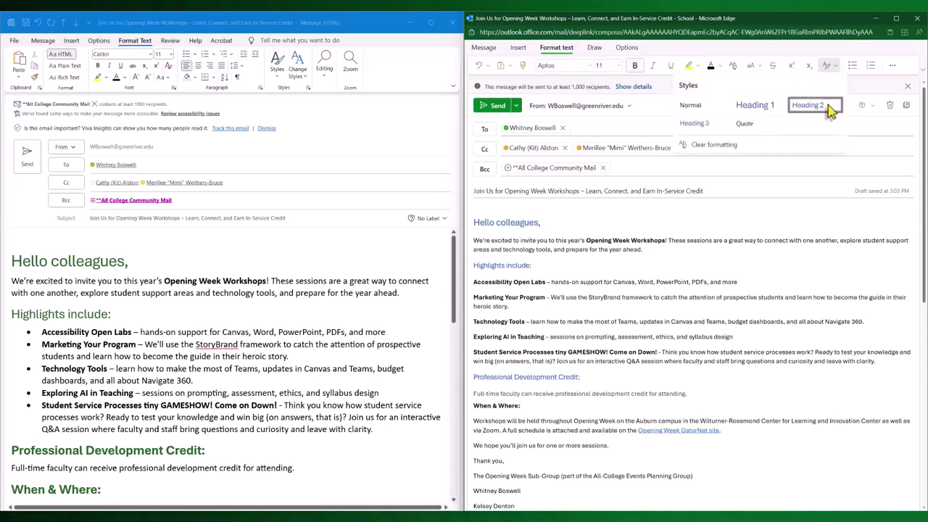
left_click(826, 116)
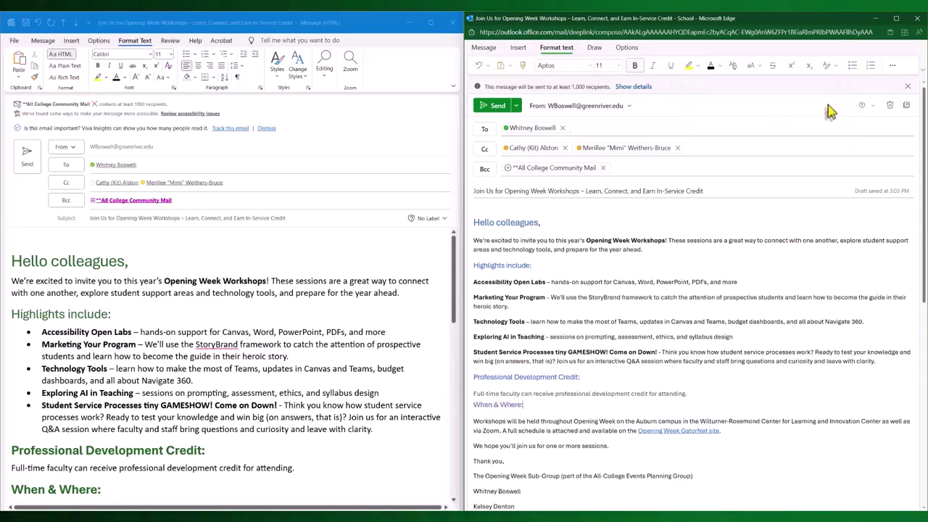
triple_click(596, 393)
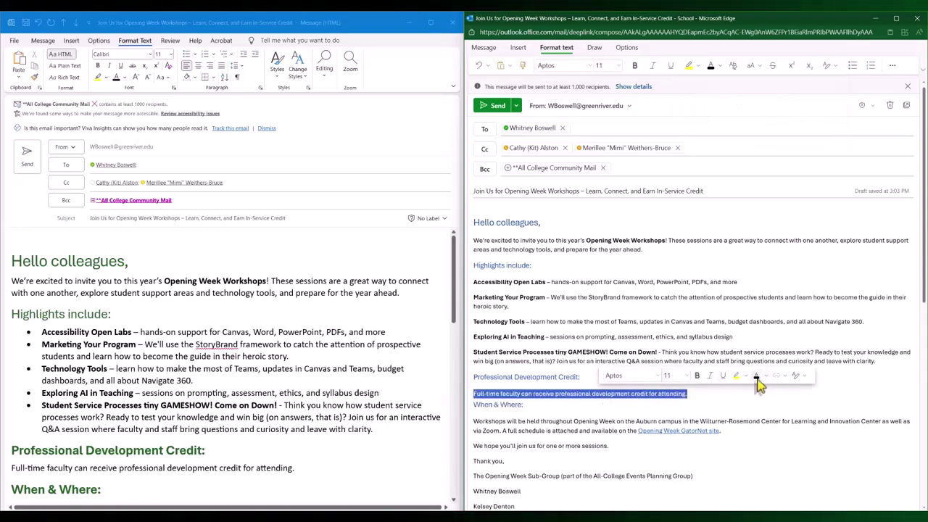
left_click(720, 393)
Turn the five highlights from "Accessibility Open Labs" to "Student Service Processes" into a bulleted list in the web draft.
scroll(720, 391, "down", 1)
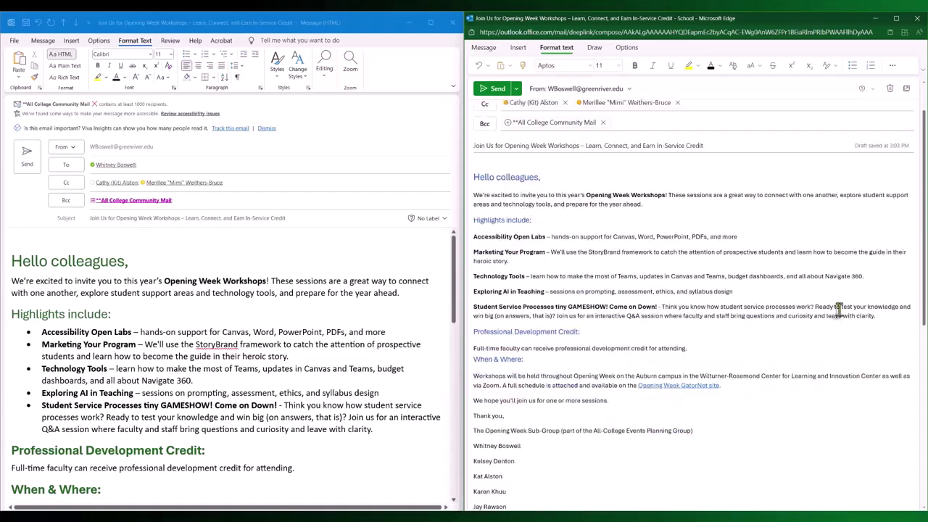
left_click_drag(882, 317, 479, 233)
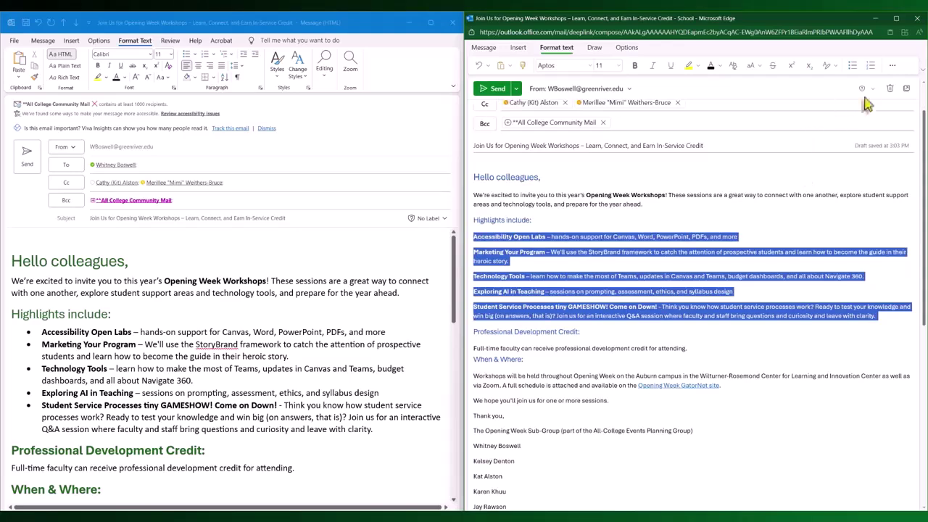
left_click(855, 66)
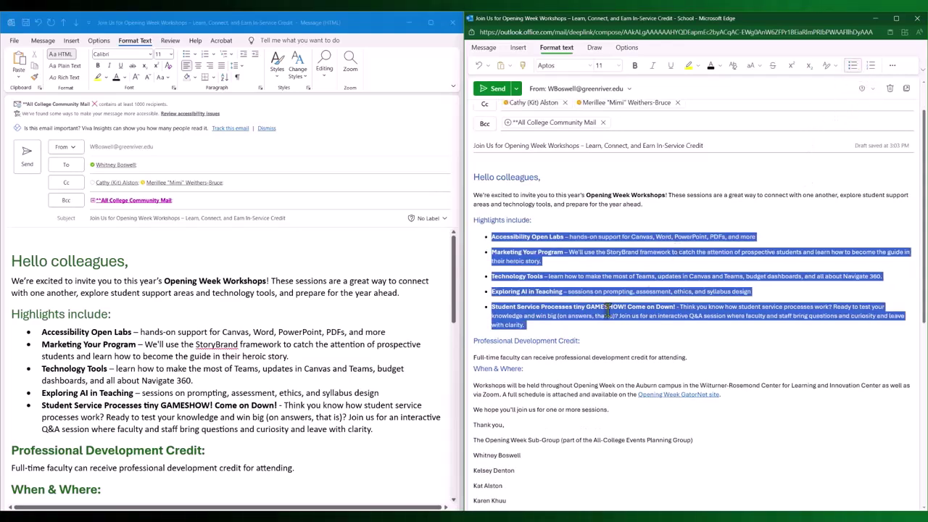
Turn the sub-group member names below the web draft's sign-off into a bulleted list.
scroll(537, 342, "down", 1)
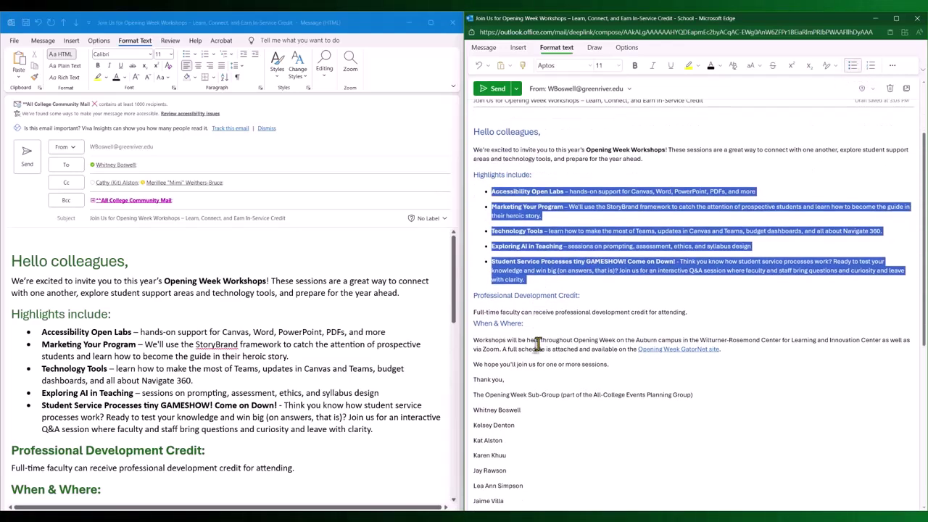
scroll(509, 408, "down", 3)
mouse_move(516, 444)
left_mouse_down()
mouse_move(516, 397)
mouse_move(474, 274)
left_mouse_up()
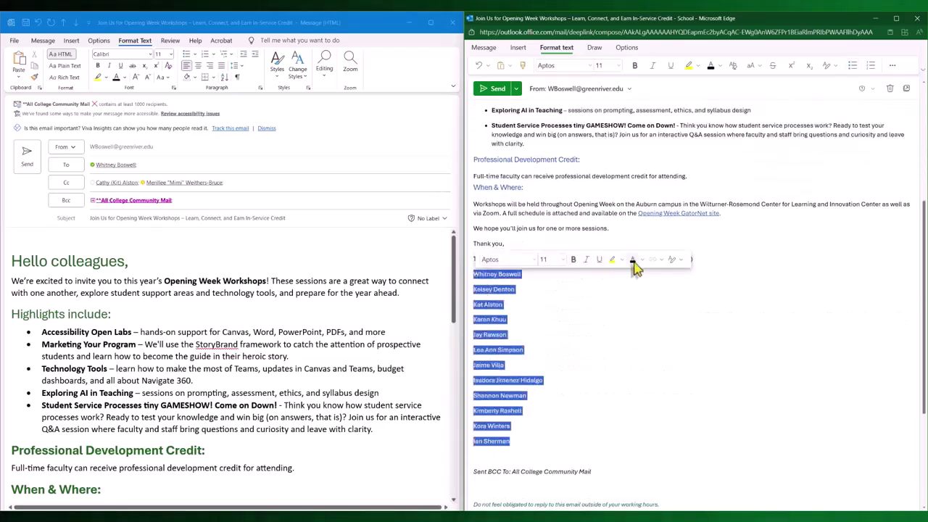
left_click(853, 66)
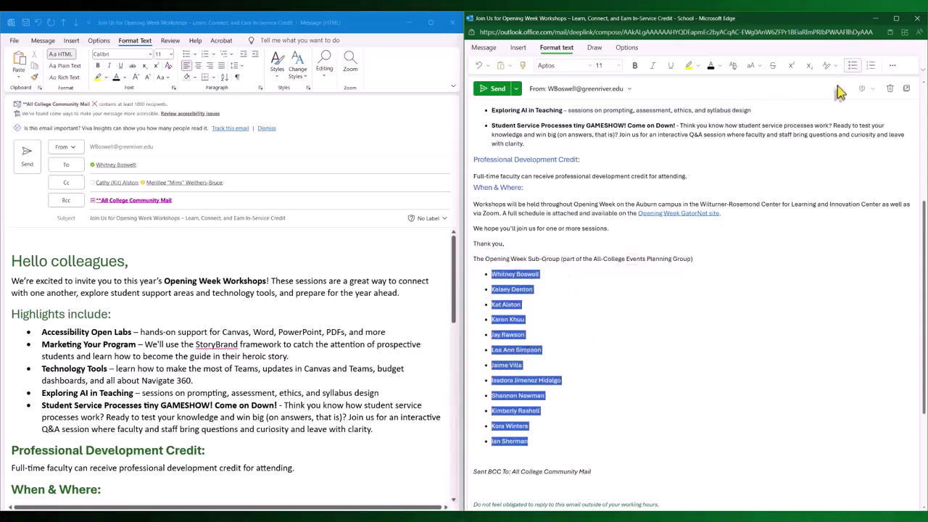
Set the member-name list below the web draft's sign-off to 1.0 line spacing and remove the space after its paragraphs.
left_click(893, 65)
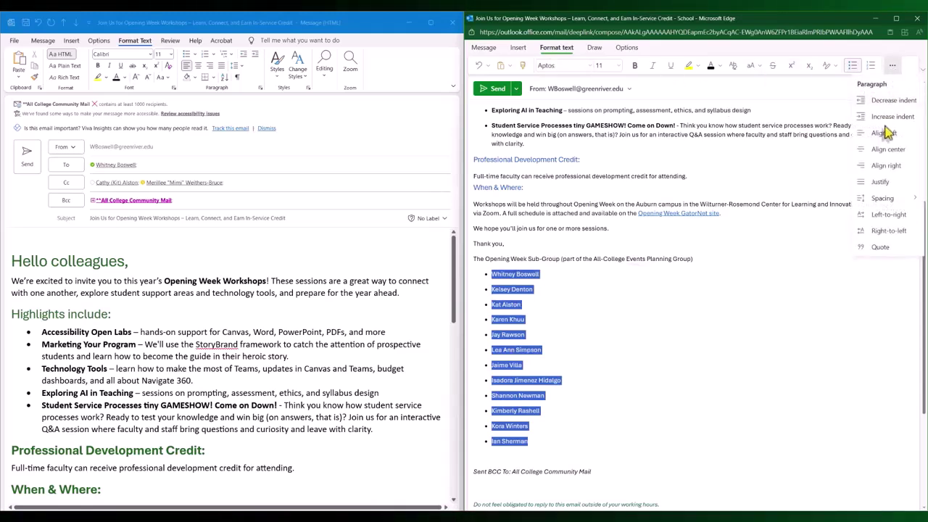
mouse_move(895, 205)
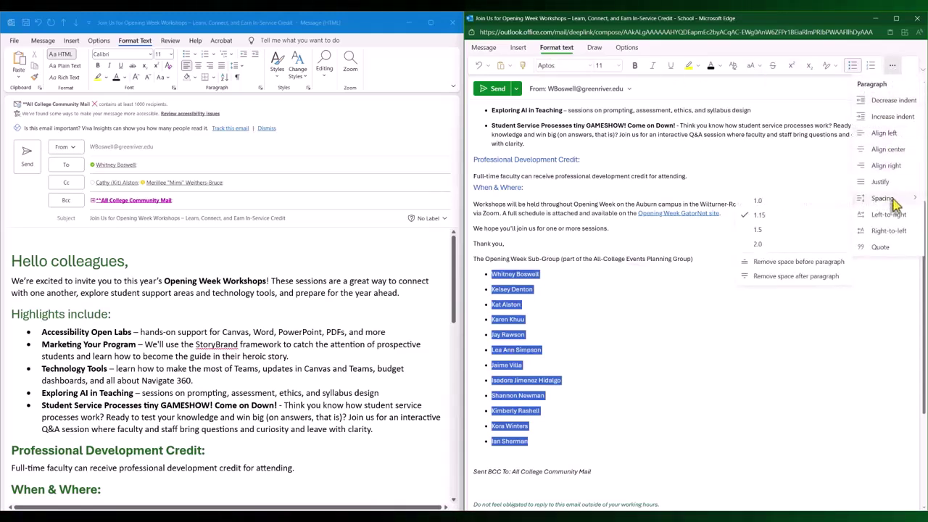
left_click(792, 202)
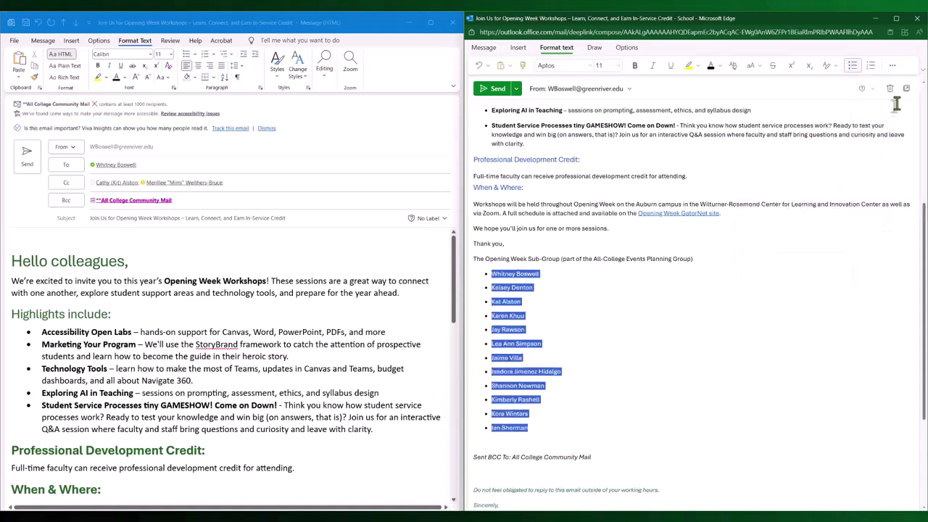
left_click(892, 66)
mouse_move(894, 202)
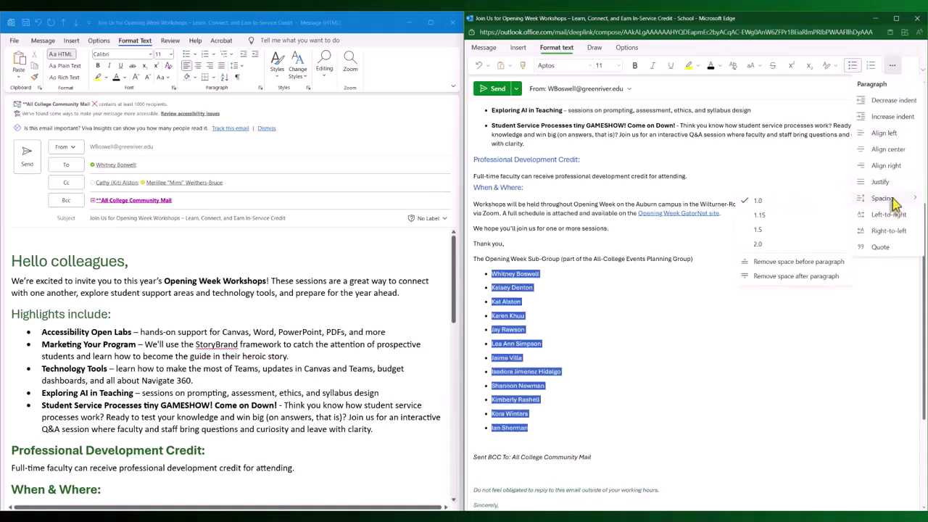
left_click(814, 276)
left_click(607, 314)
Set the web draft's five-item highlights list to 1.0 line spacing and remove the space after its paragraphs.
scroll(611, 320, "up", 3)
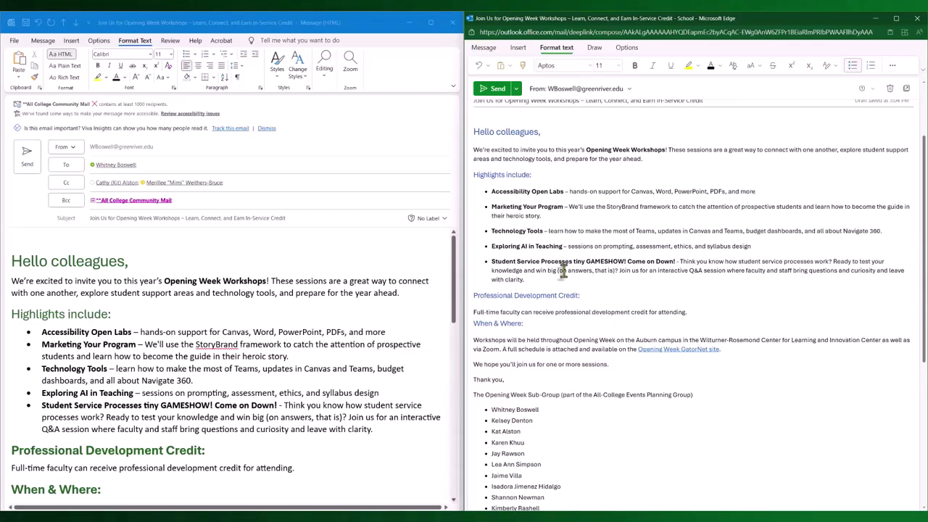
left_click_drag(560, 279, 490, 190)
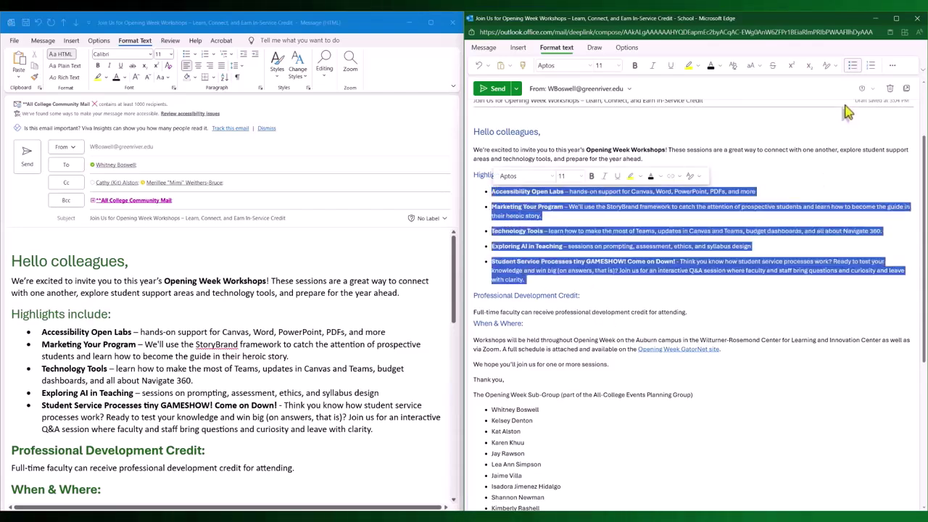
left_click(892, 65)
mouse_move(880, 199)
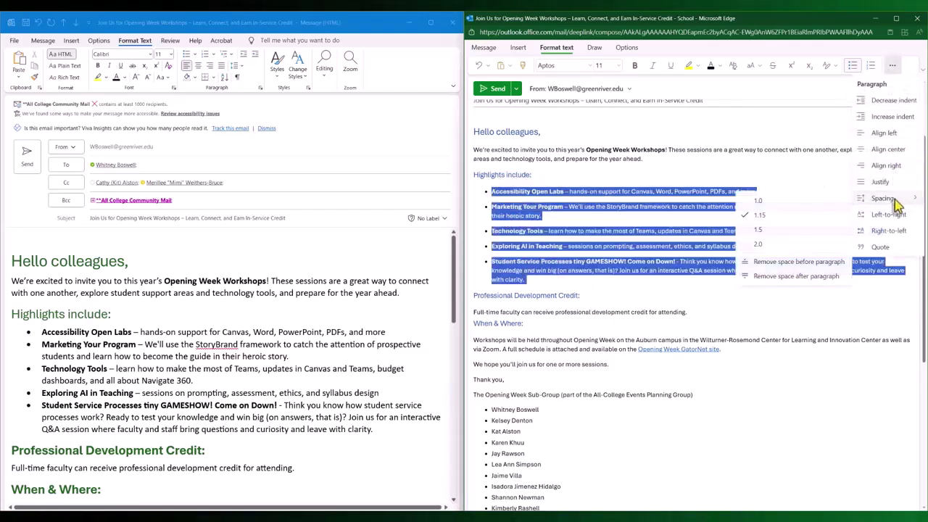
left_click(815, 203)
left_click(893, 65)
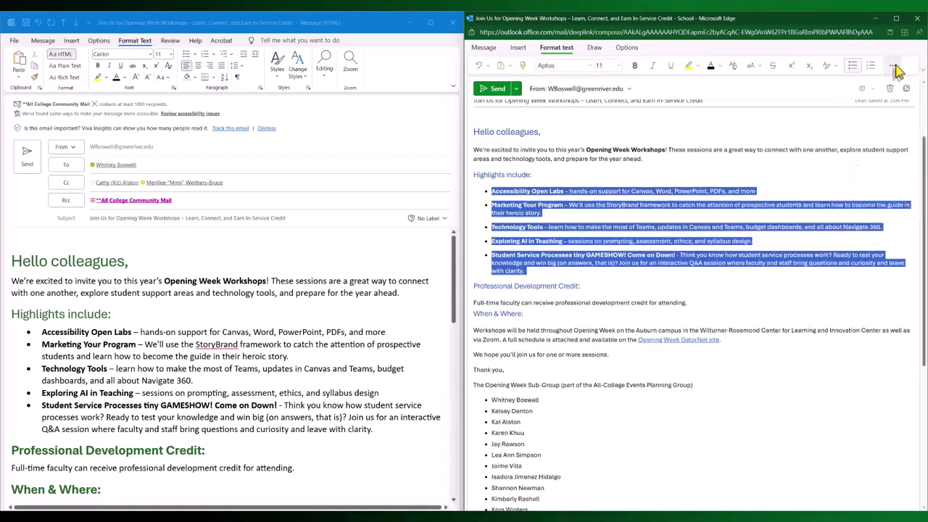
mouse_move(902, 202)
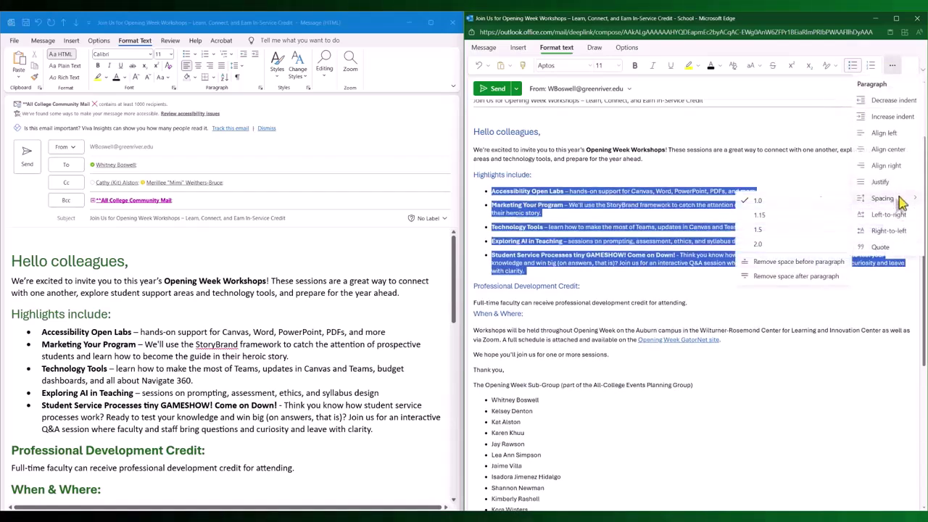
left_click(789, 280)
left_click(603, 208)
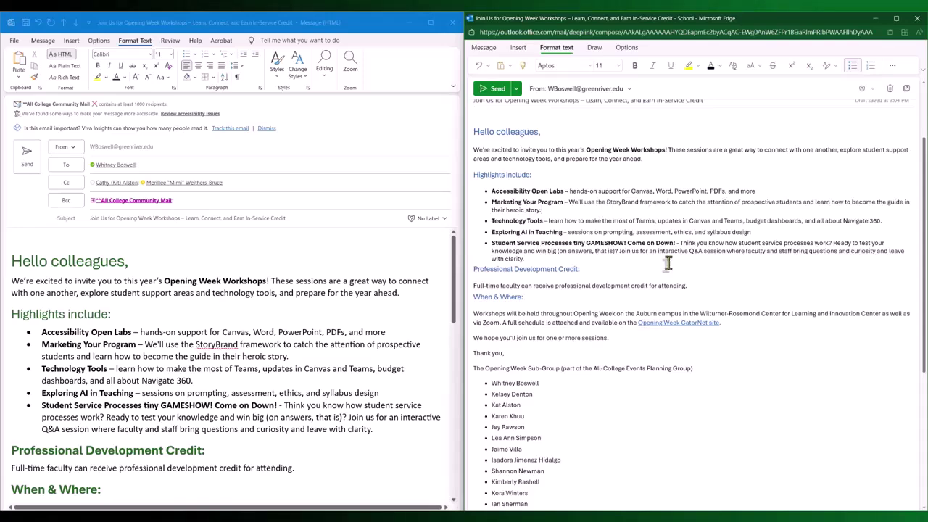
scroll(656, 250, "up", 3)
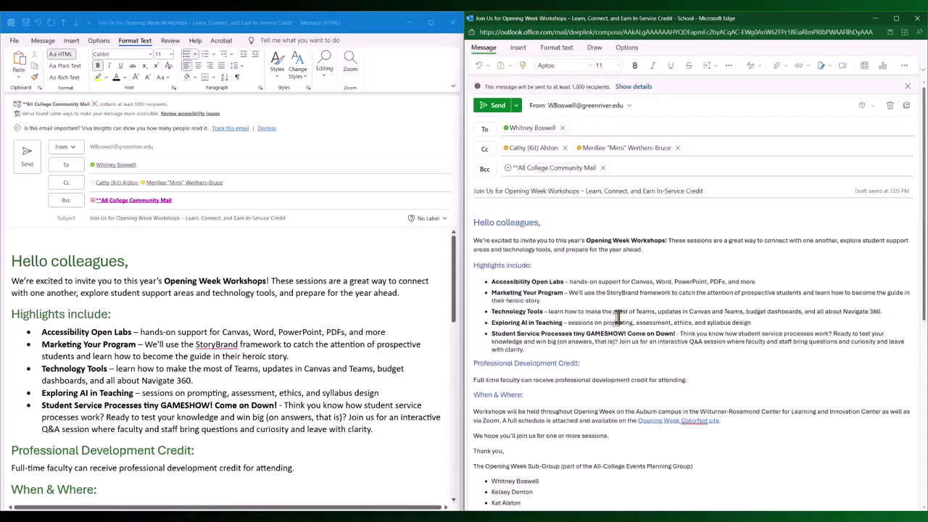